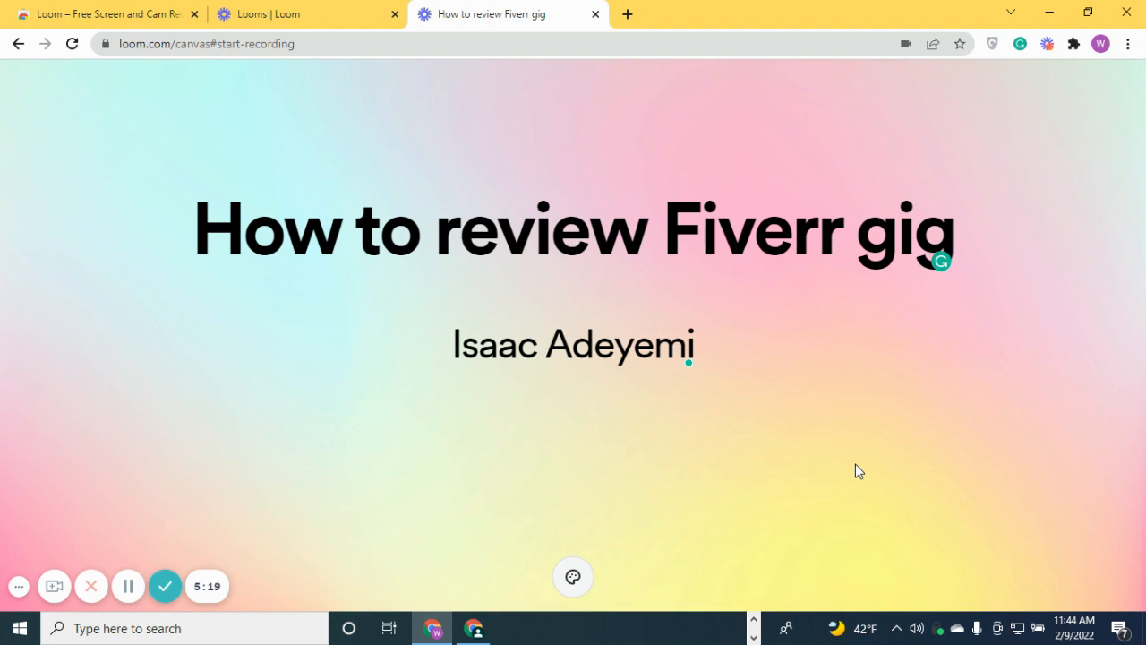
# Search Windows for 'pia' and launch Private Internet Access from Best match
pyautogui.click(258, 640)
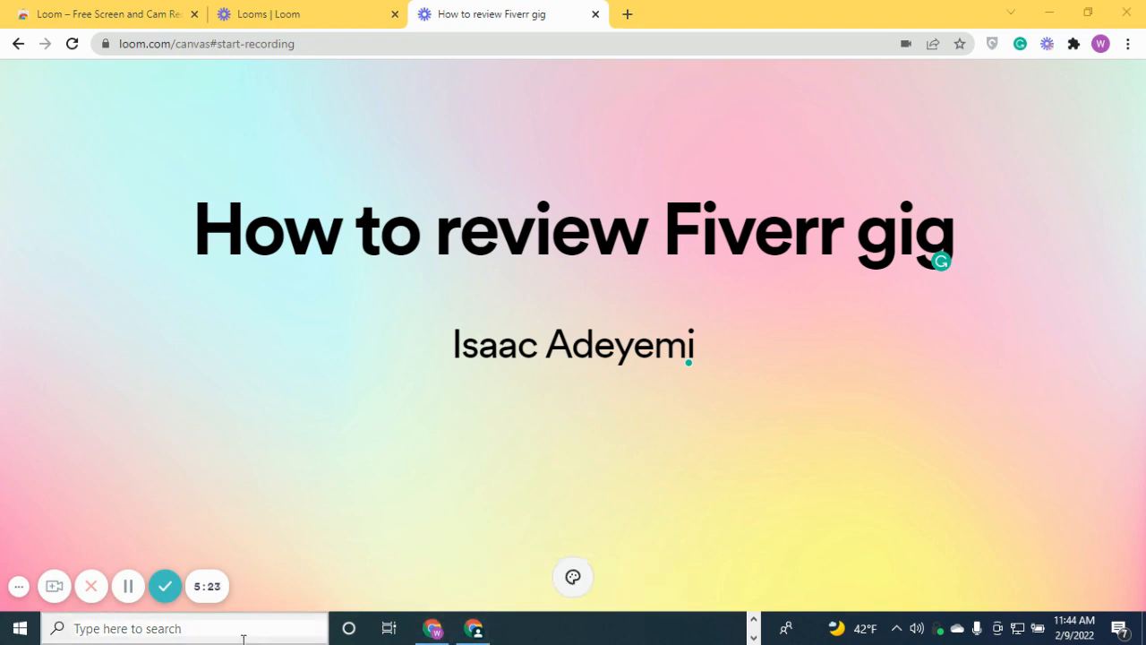
pyautogui.write('pia')
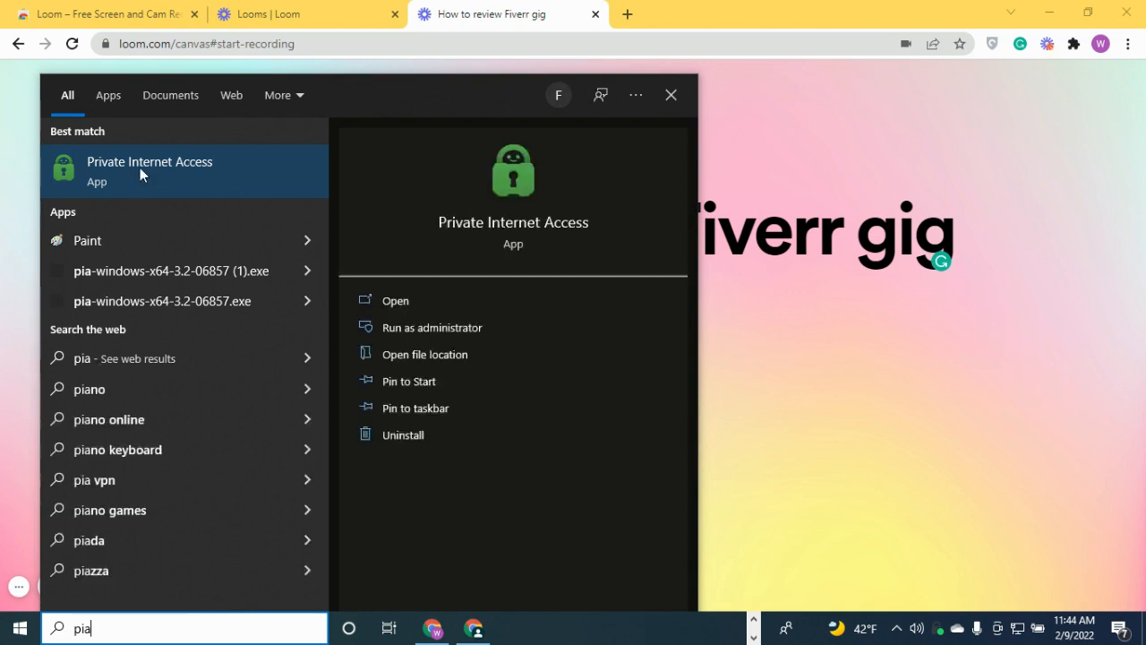
pyautogui.click(798, 338)
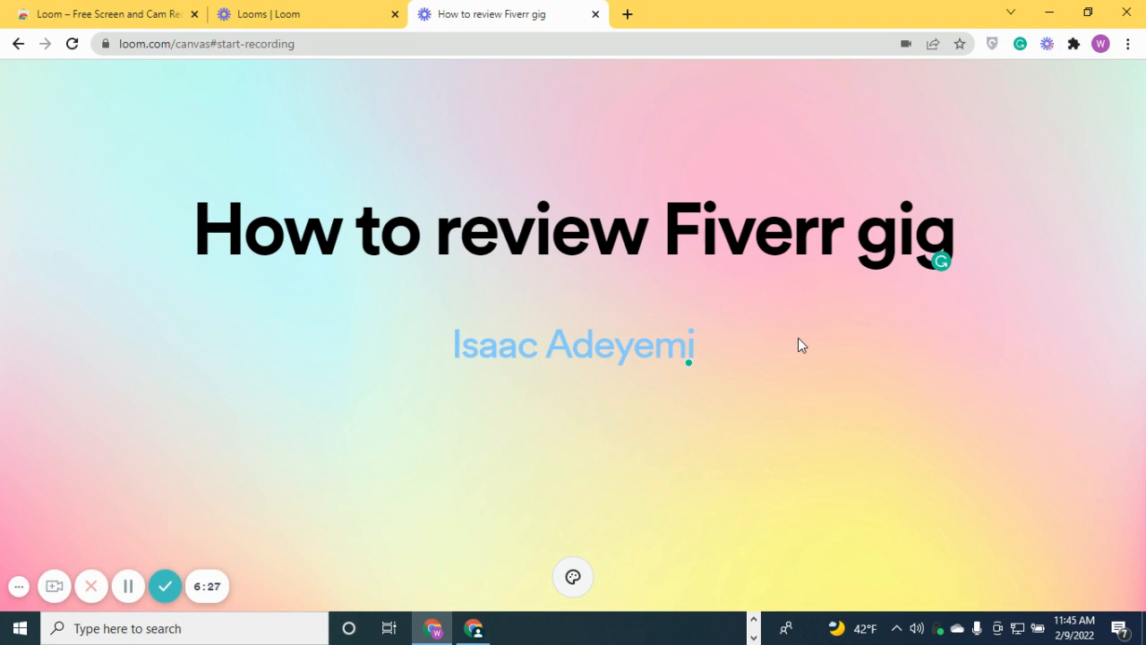
# Switch the PIA VPN server from US Texas to Belgium, then hide the panel
pyautogui.click(933, 637)
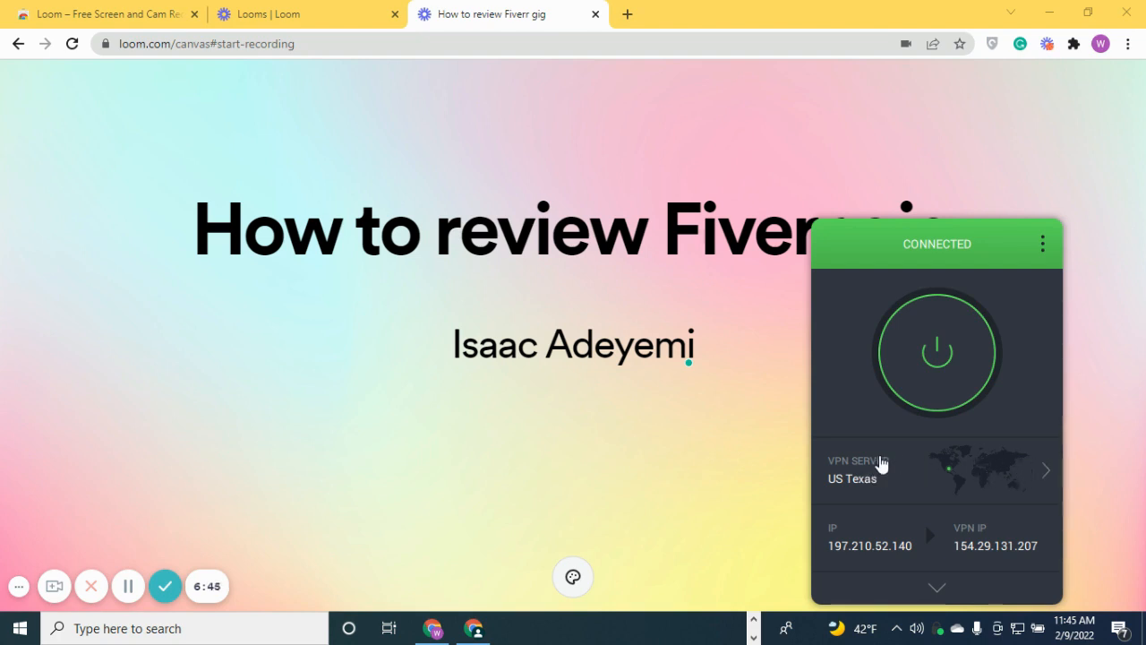
pyautogui.click(858, 482)
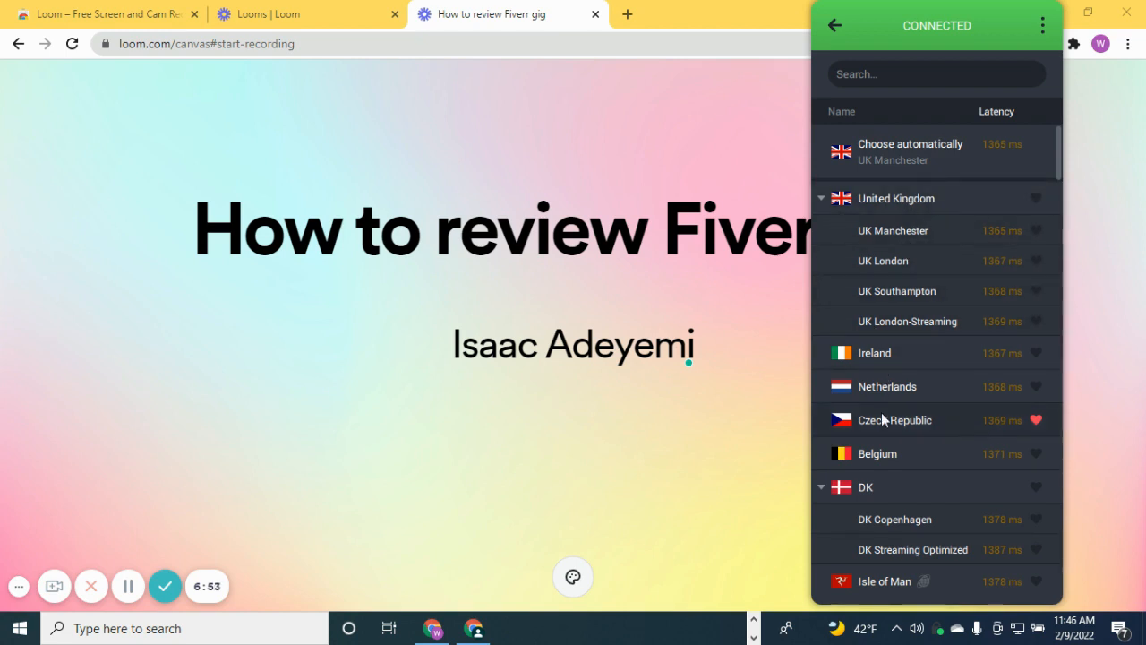
pyautogui.click(875, 450)
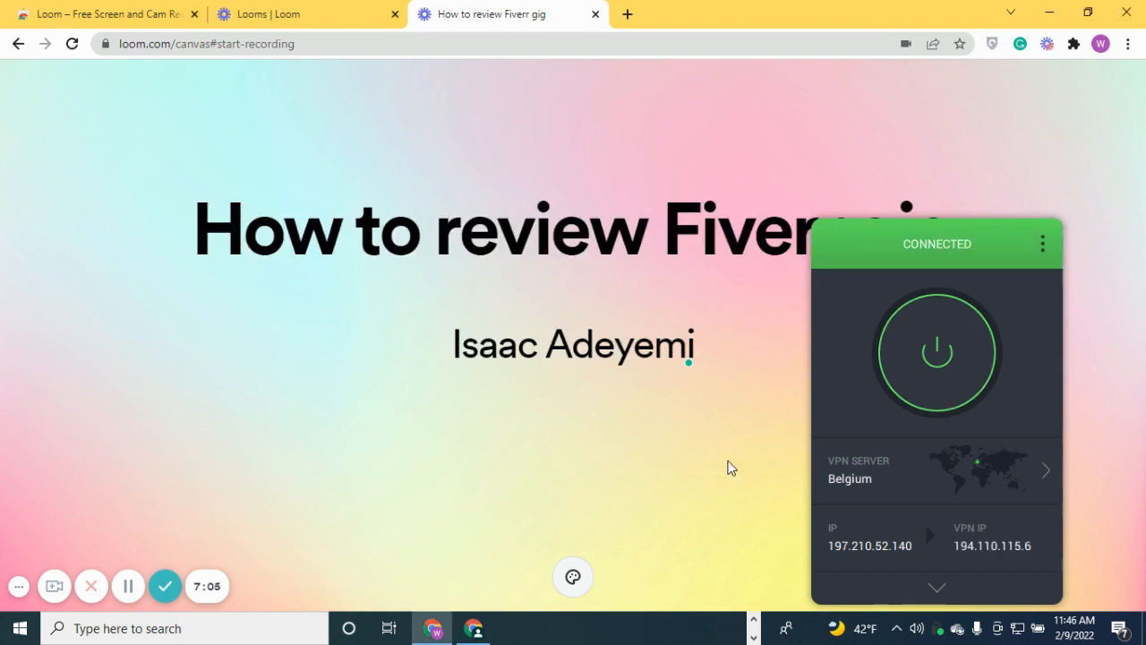
pyautogui.click(937, 629)
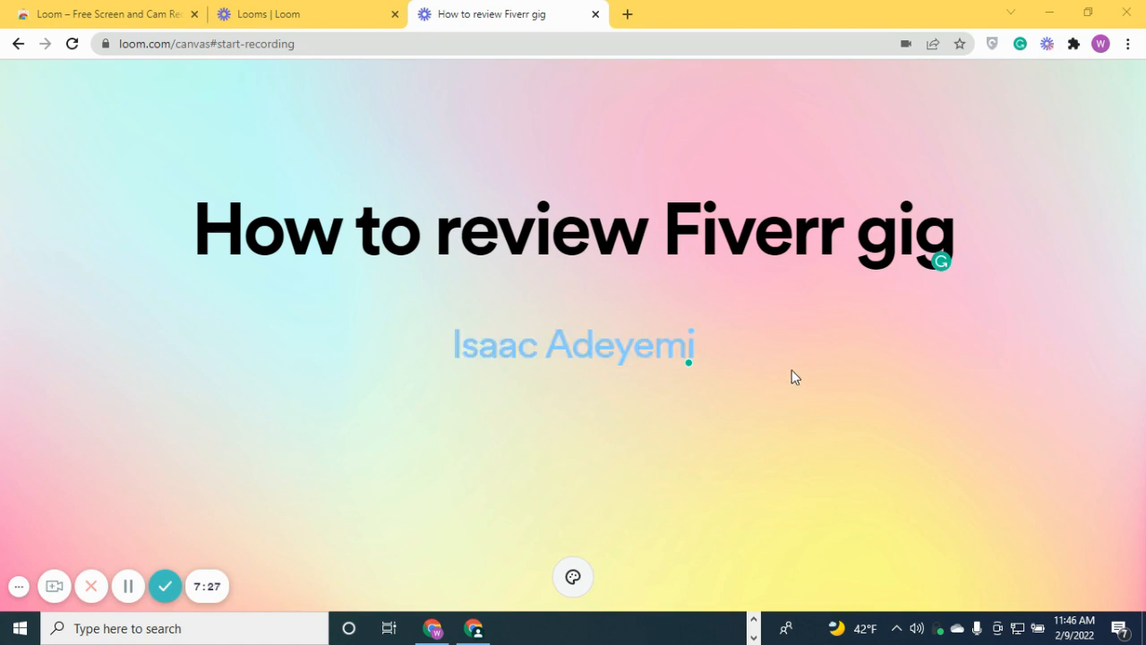
# Open a new Chrome Incognito window and load fiverr.com
pyautogui.click(1128, 44)
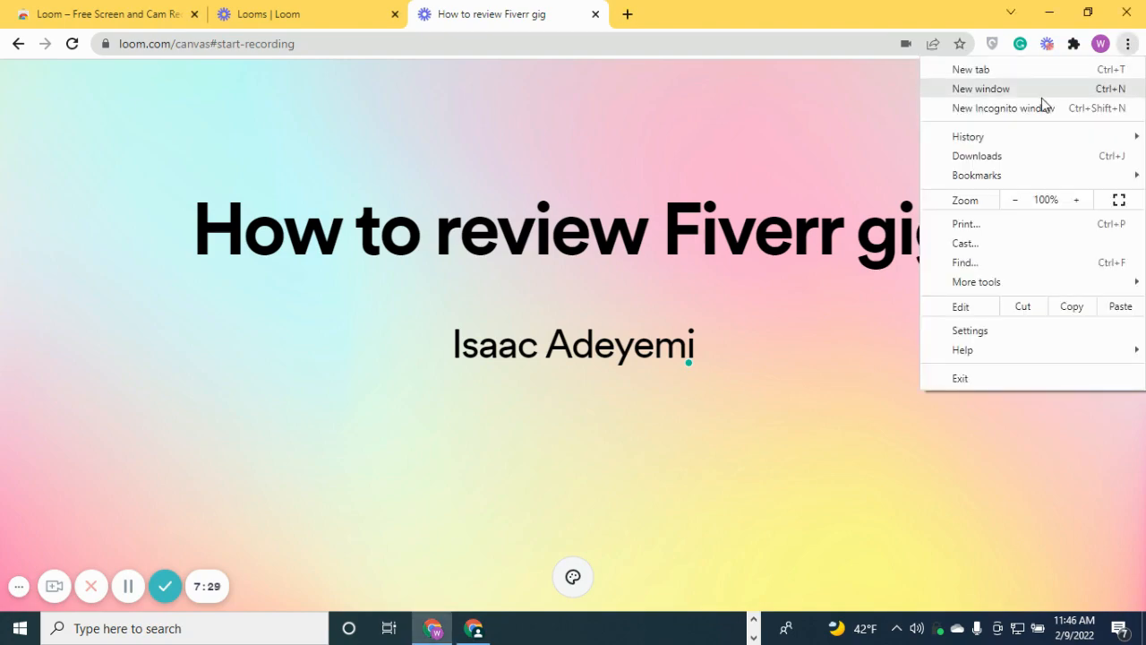
pyautogui.click(1037, 105)
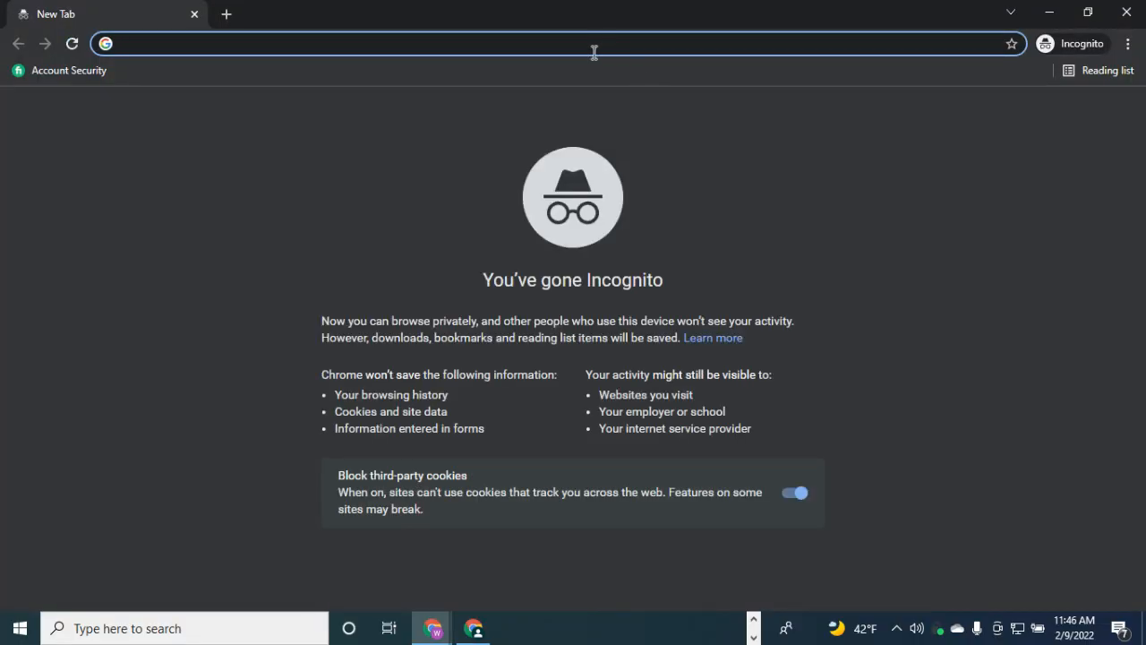
pyautogui.write('Fiverr.com')
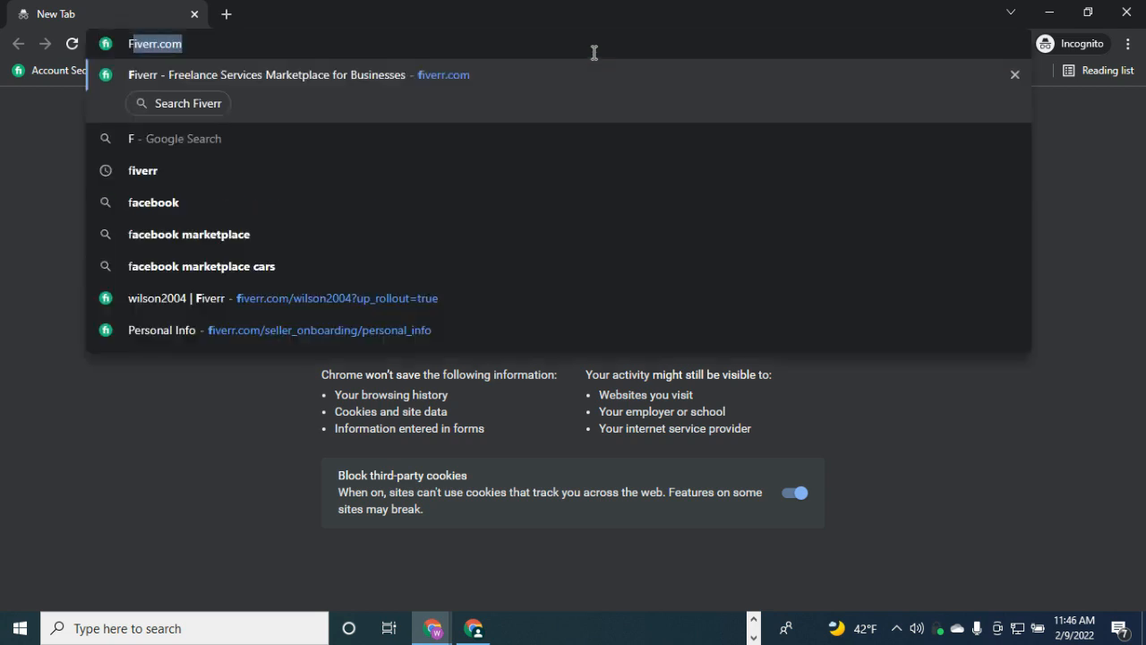
pyautogui.press('Return')
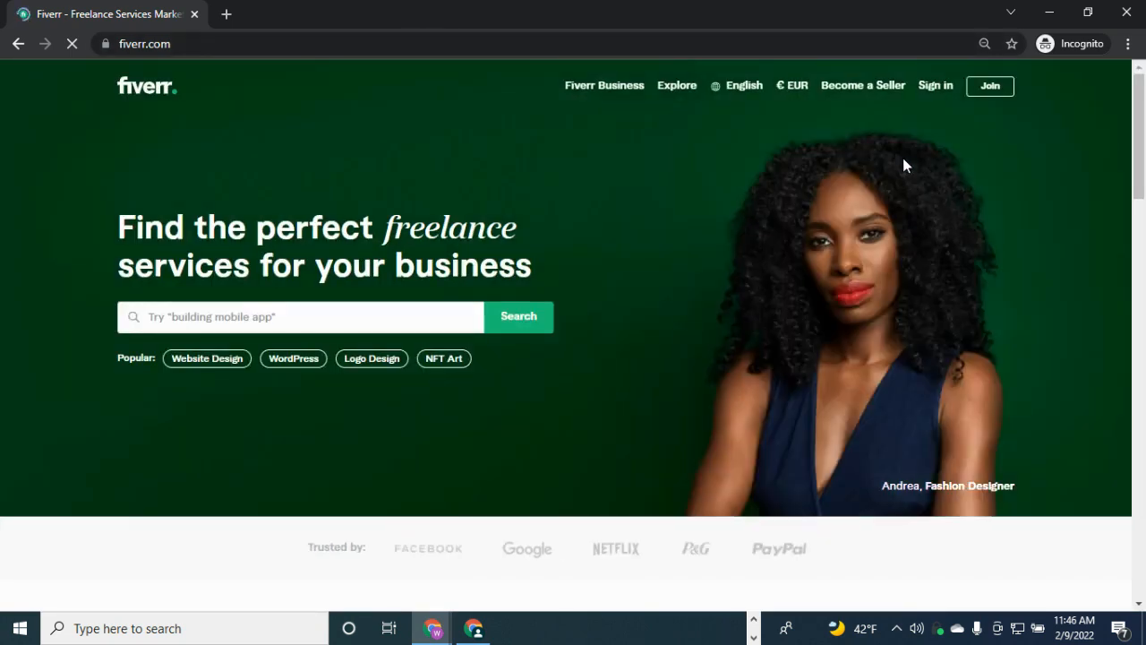
# Start Fiverr sign-up with a Gmail address, which Fiverr rejects as unregistrable
pyautogui.click(988, 88)
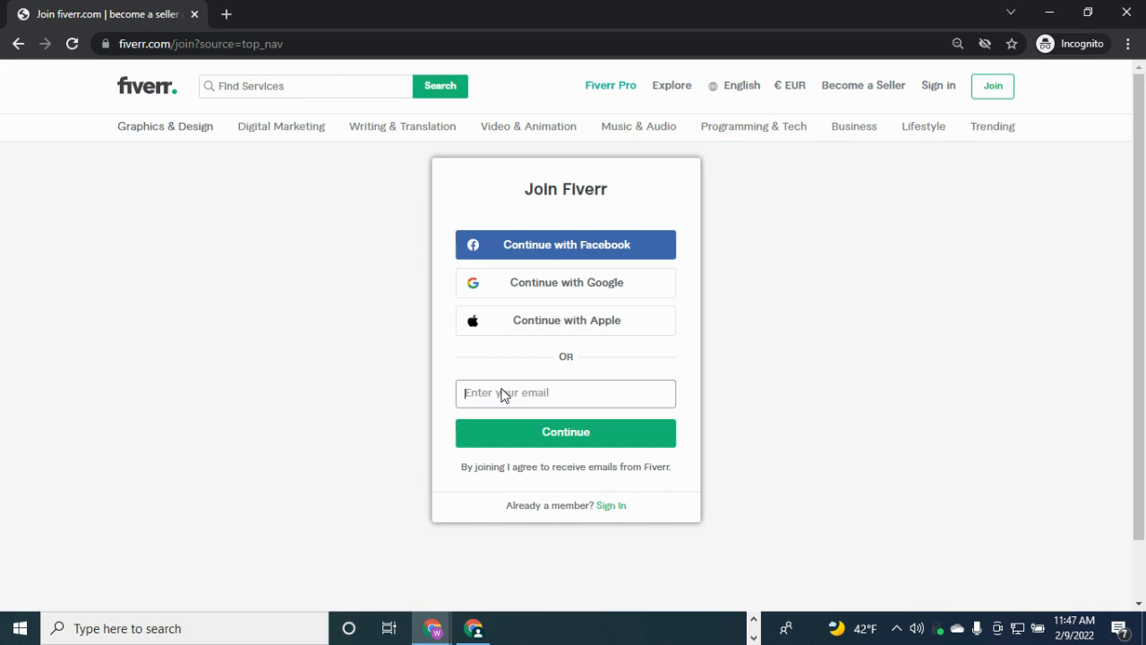
pyautogui.click(501, 394)
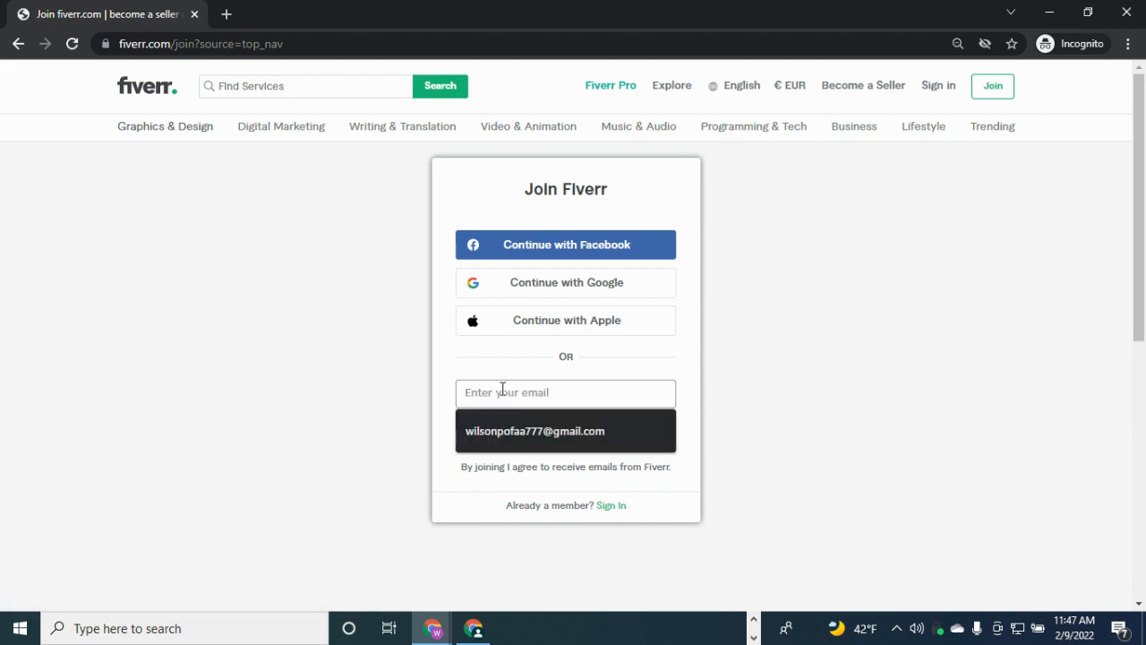
pyautogui.click(505, 368)
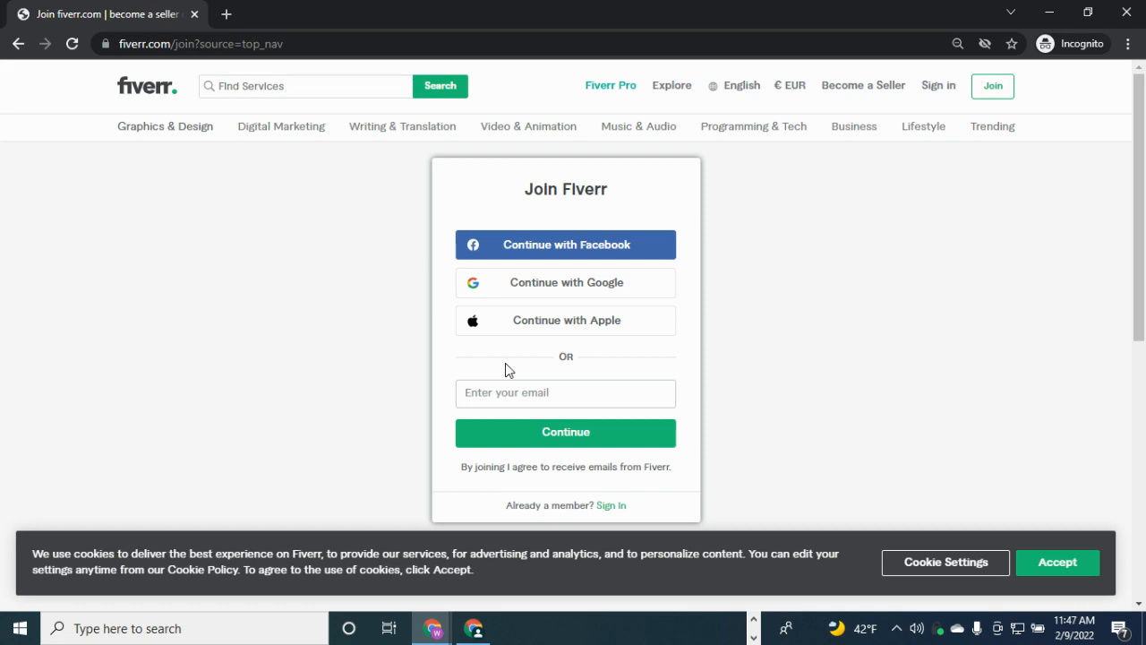
pyautogui.click(498, 393)
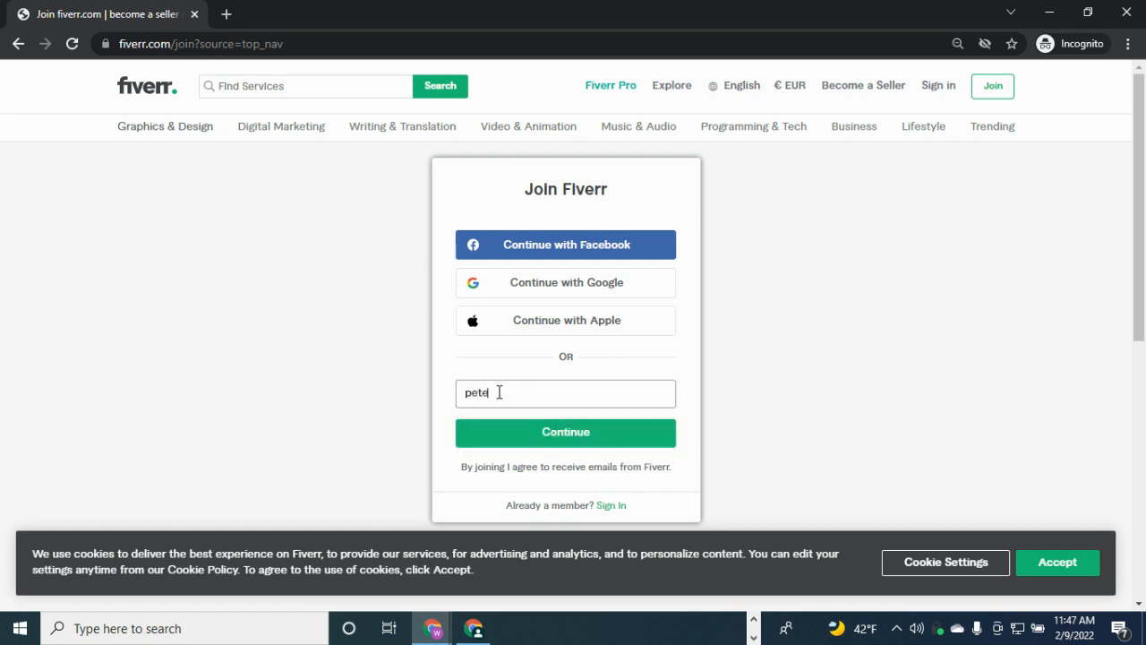
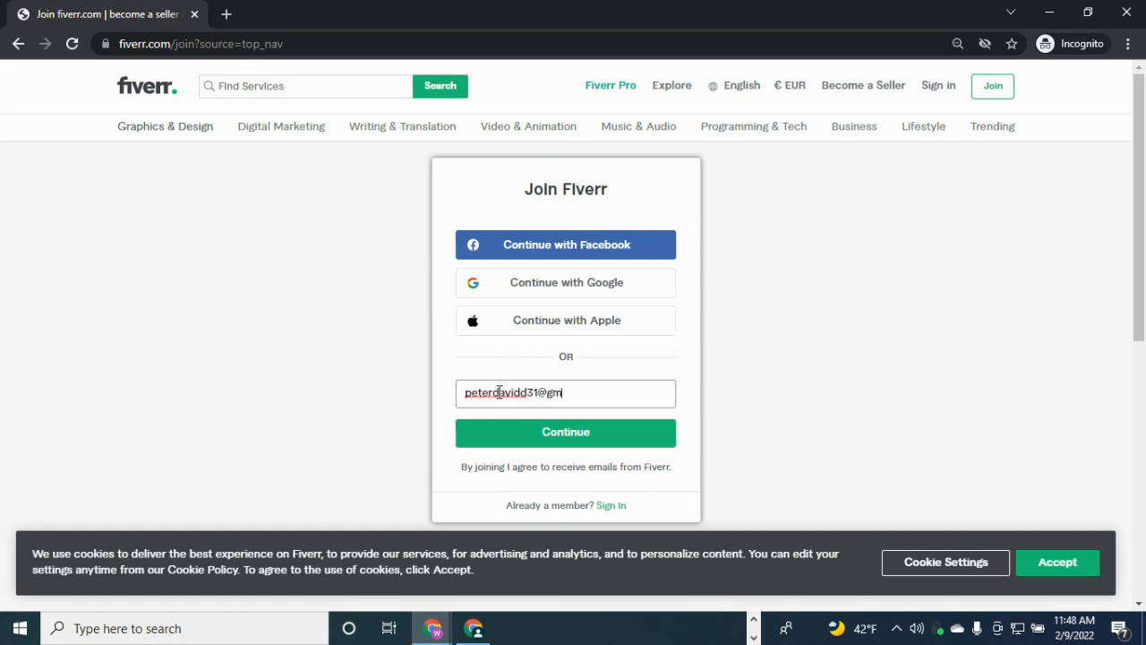
pyautogui.click(516, 443)
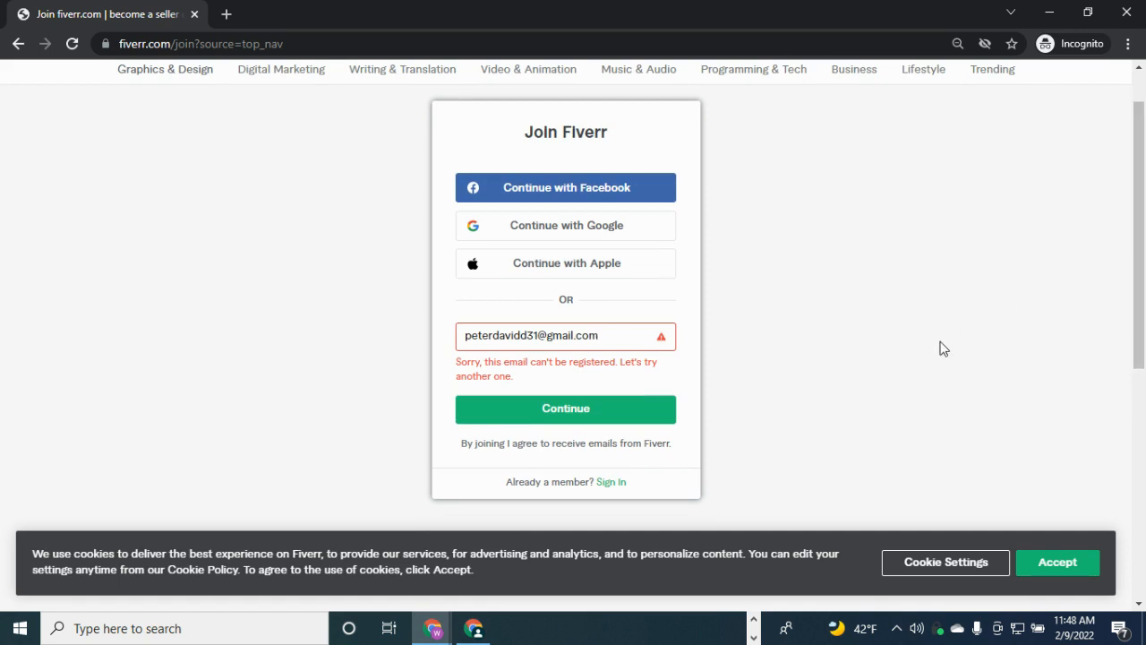
# Replace the rejected e-mail with a different Gmail address and continue sign-up
pyautogui.tripleClick(592, 332)
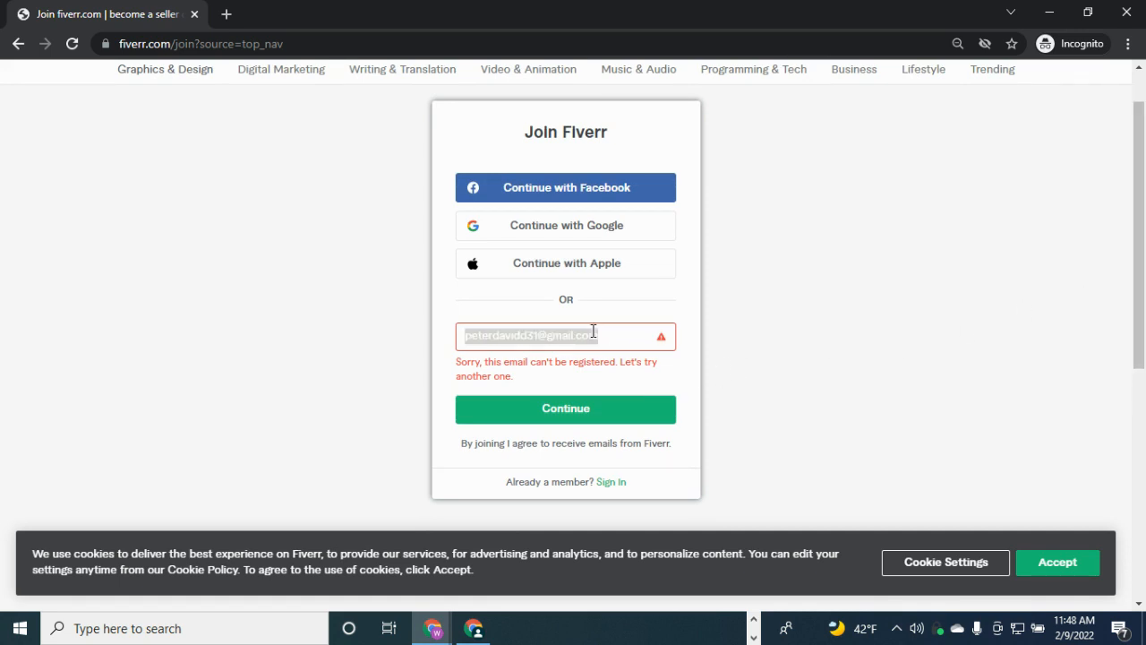
pyautogui.press('BackSpace')
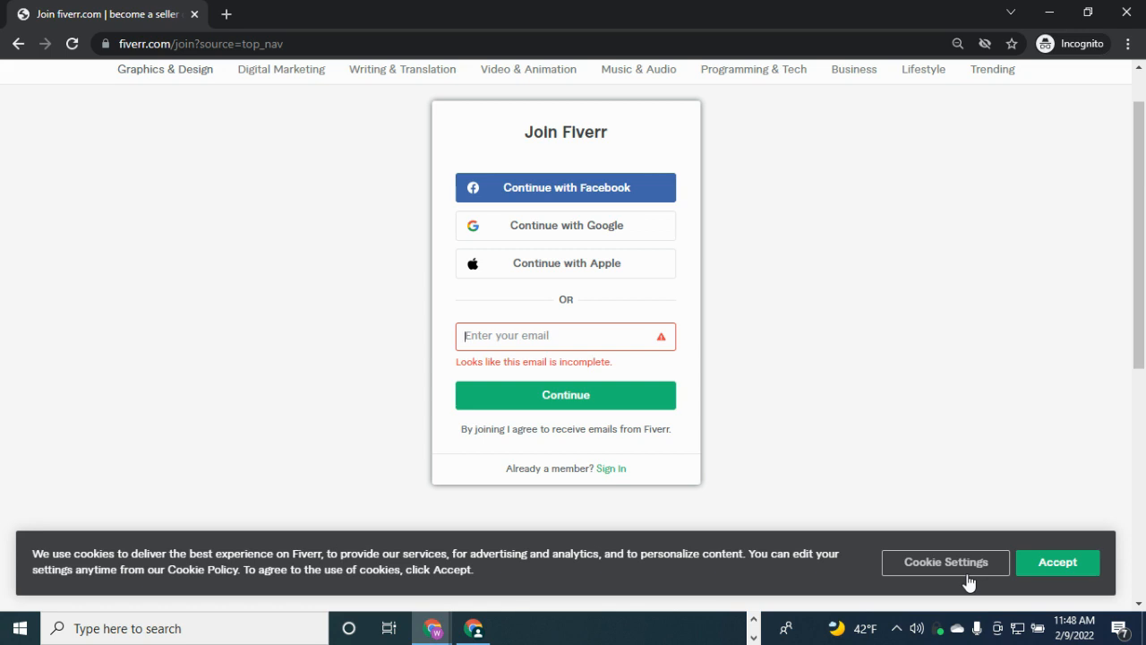
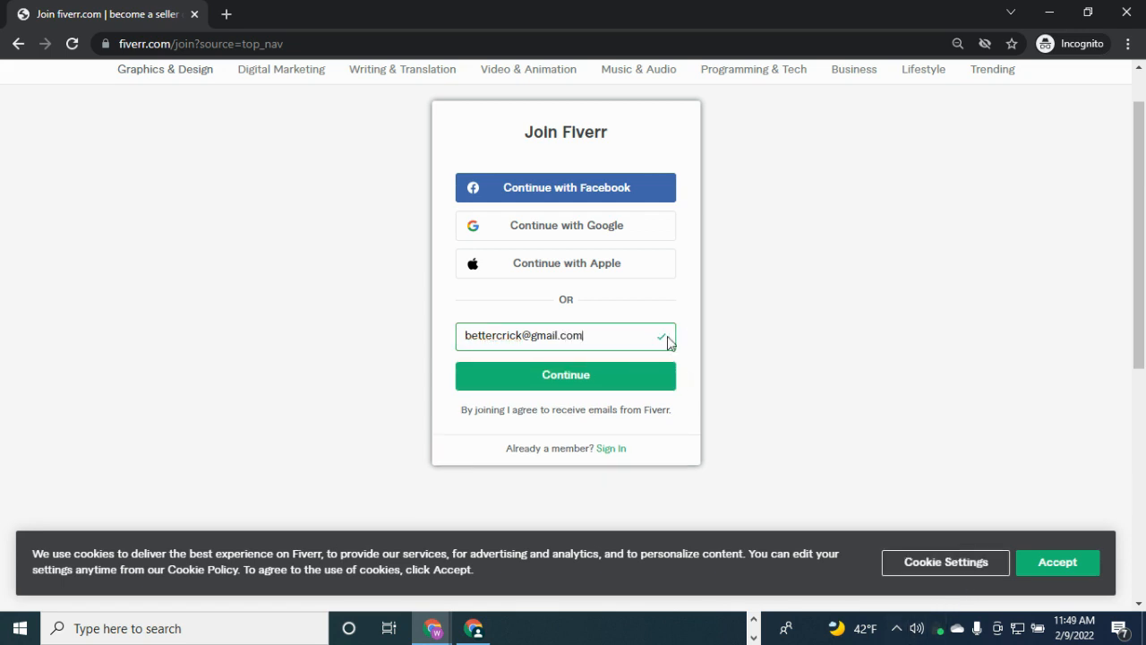
pyautogui.click(628, 370)
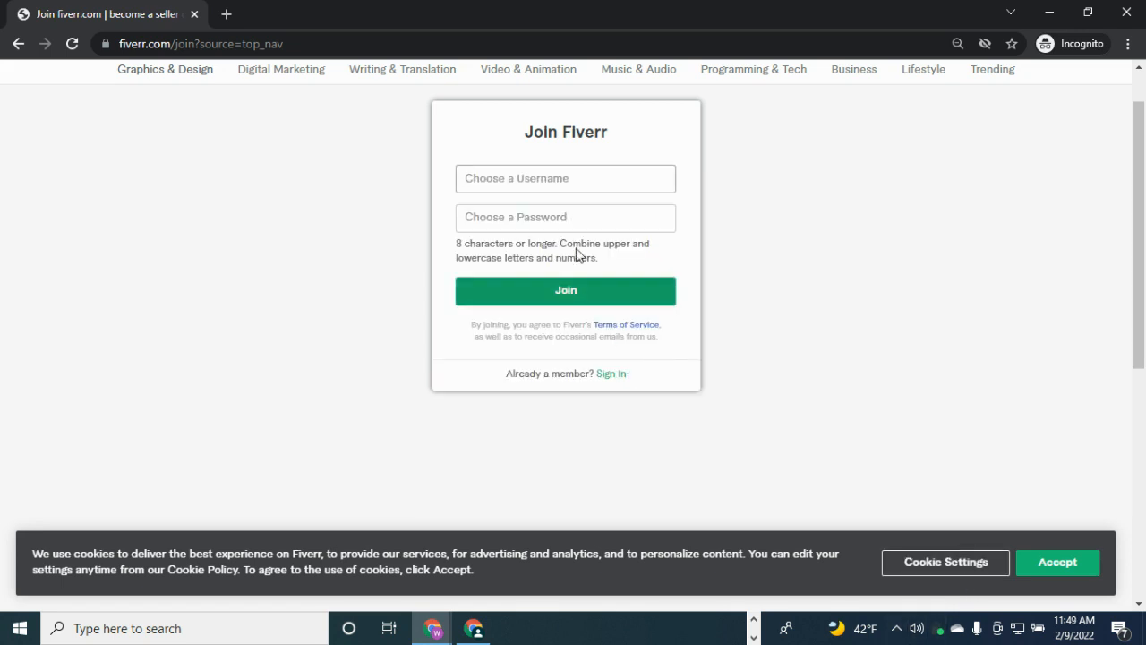
# Enter an available username for the new account, dismissing saved-login suggestions
pyautogui.click(520, 177)
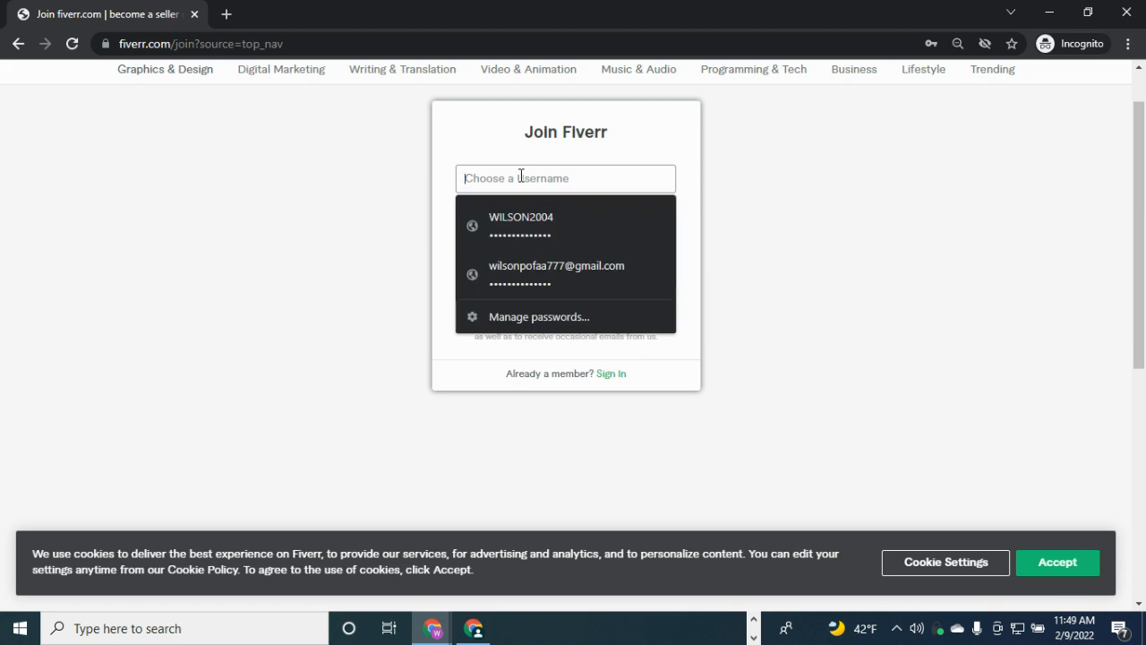
pyautogui.click(498, 165)
pyautogui.click(496, 170)
pyautogui.click(501, 158)
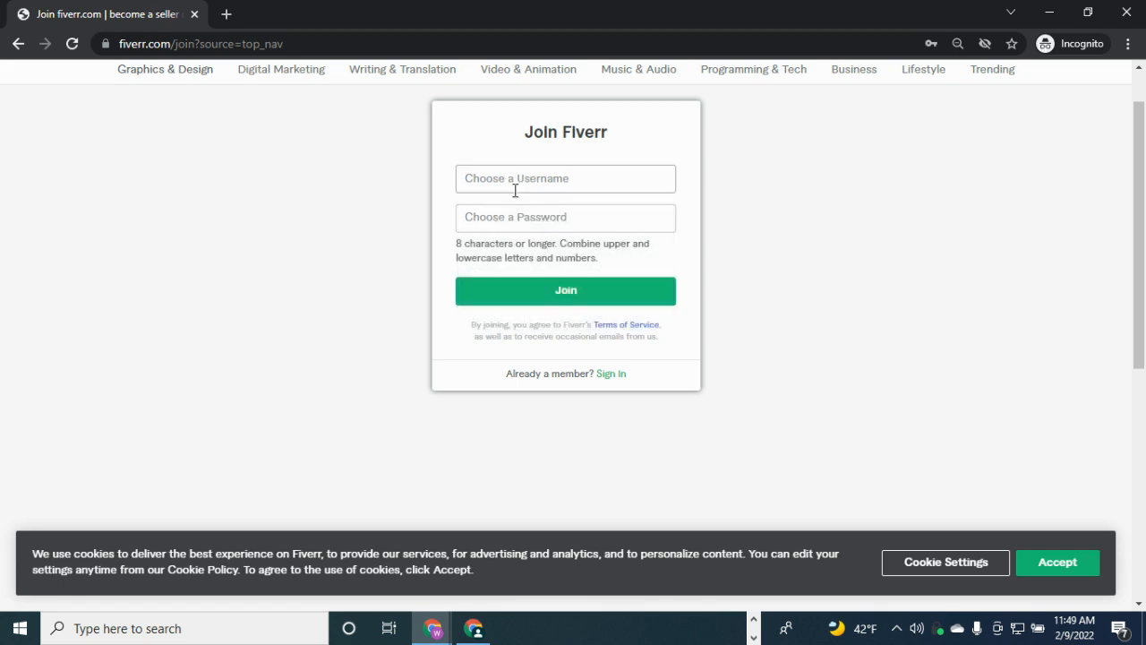
pyautogui.click(514, 188)
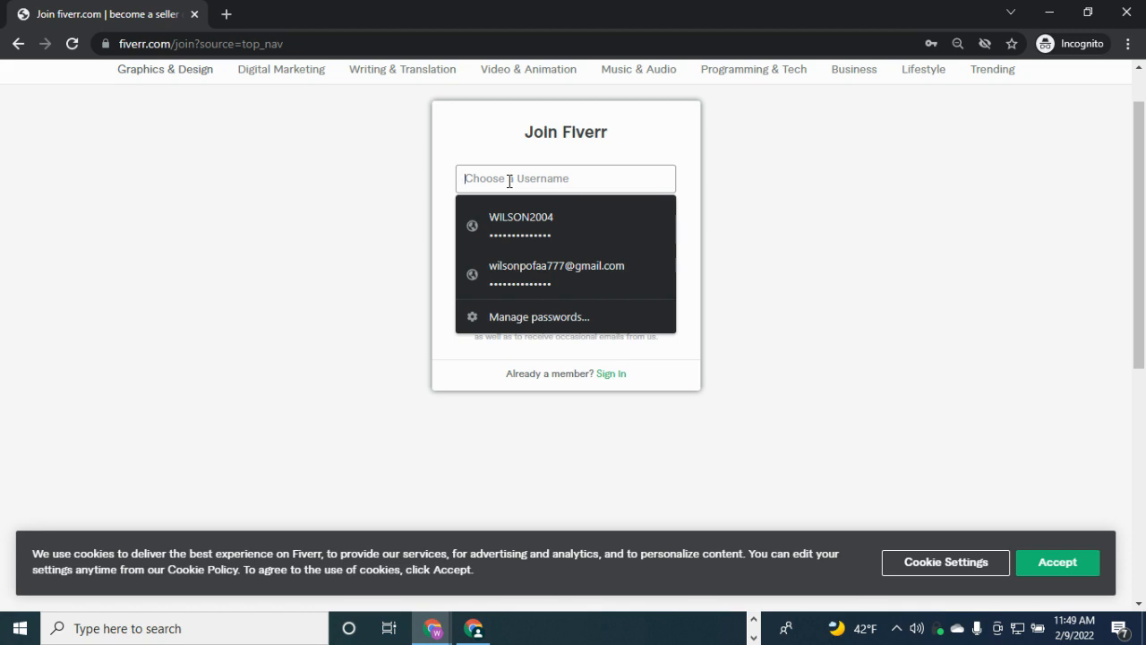
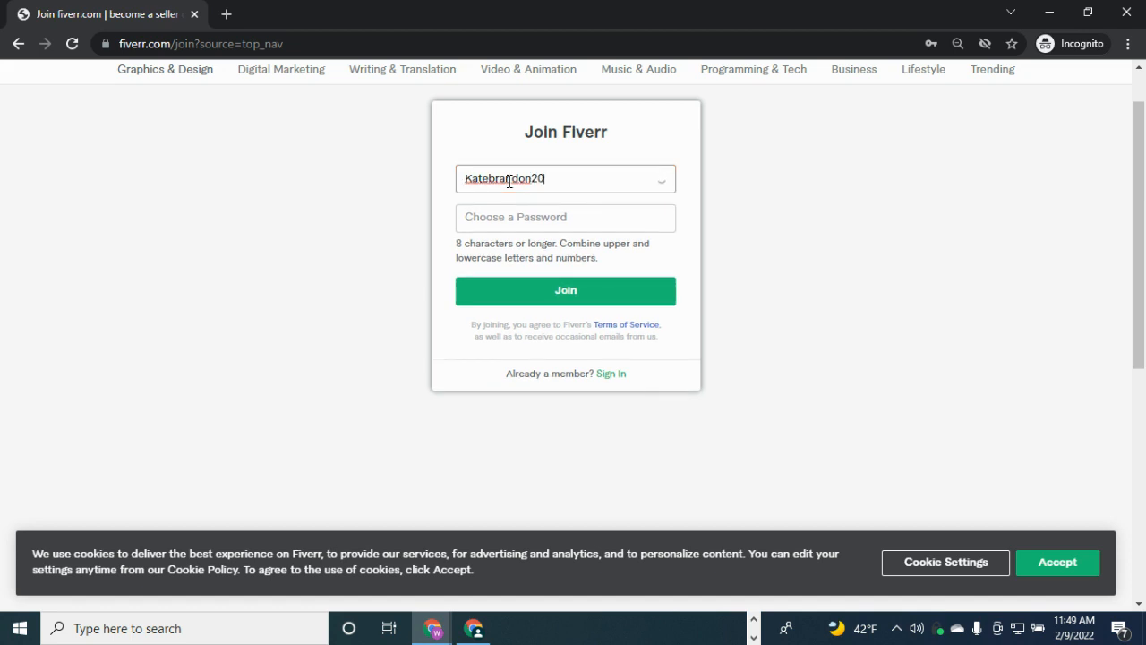
# Enter the account password and submit the Join form
pyautogui.click(501, 215)
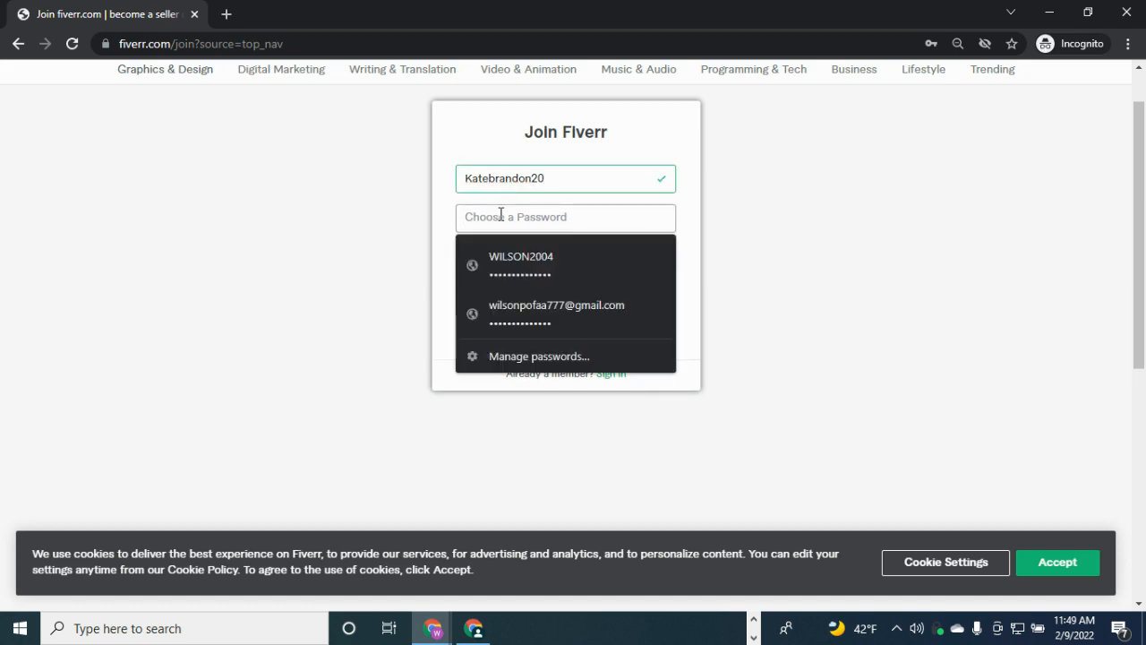
pyautogui.write('•')
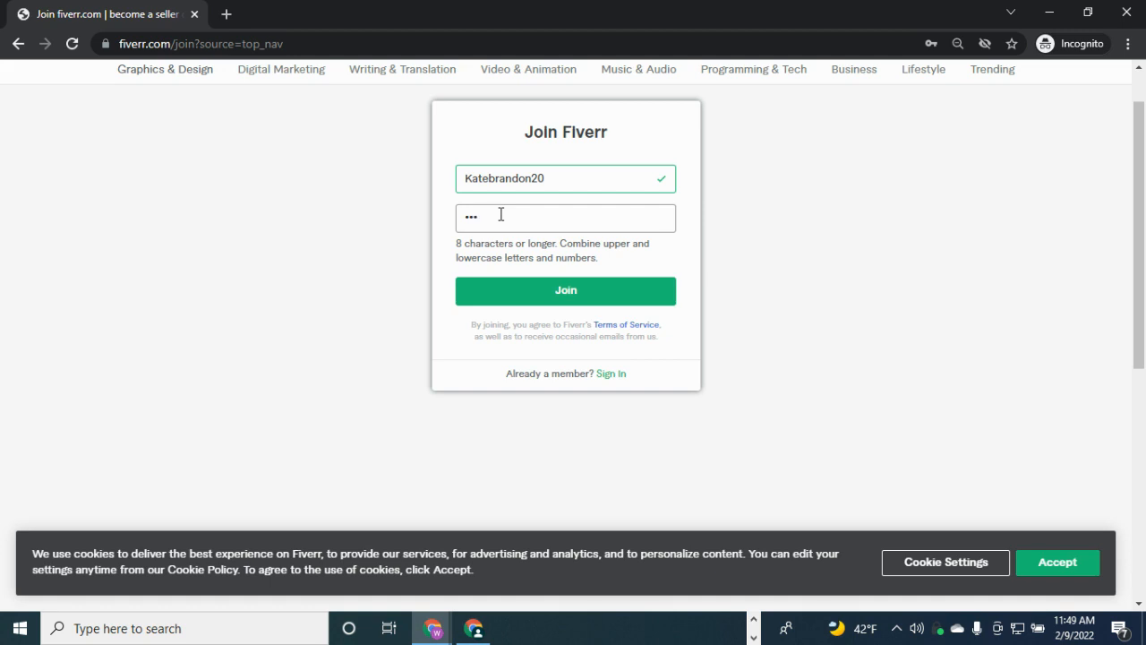
pyautogui.press('BackSpace')
pyautogui.press('BackSpace')
pyautogui.press('BackSpace')
pyautogui.write('••••')
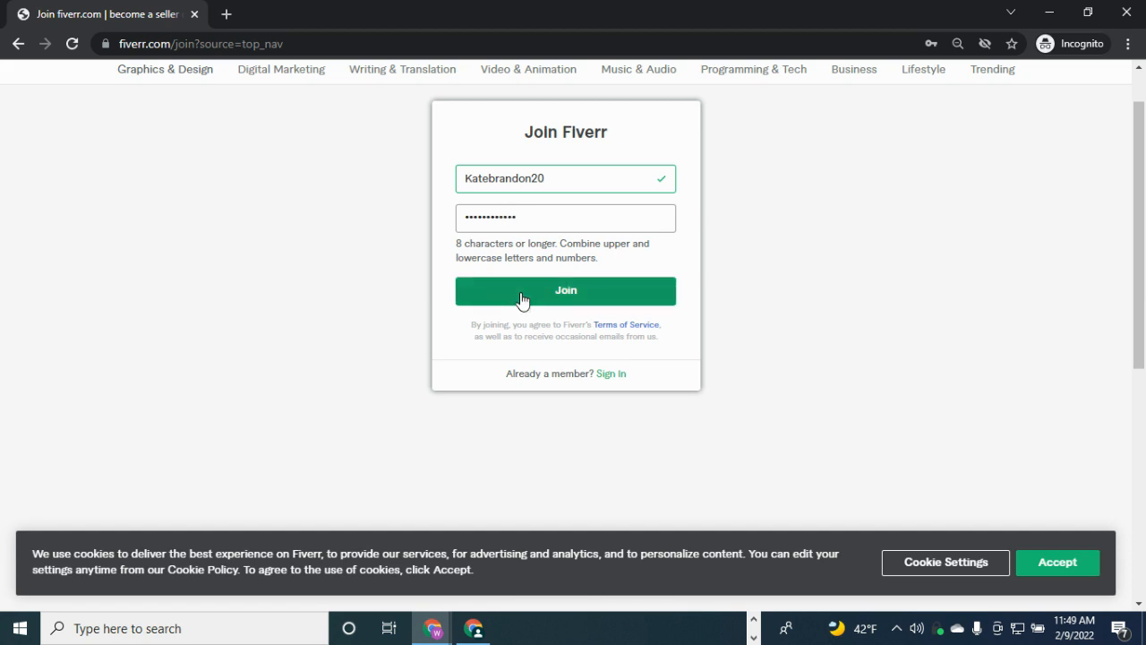
pyautogui.write('••')
pyautogui.click(523, 298)
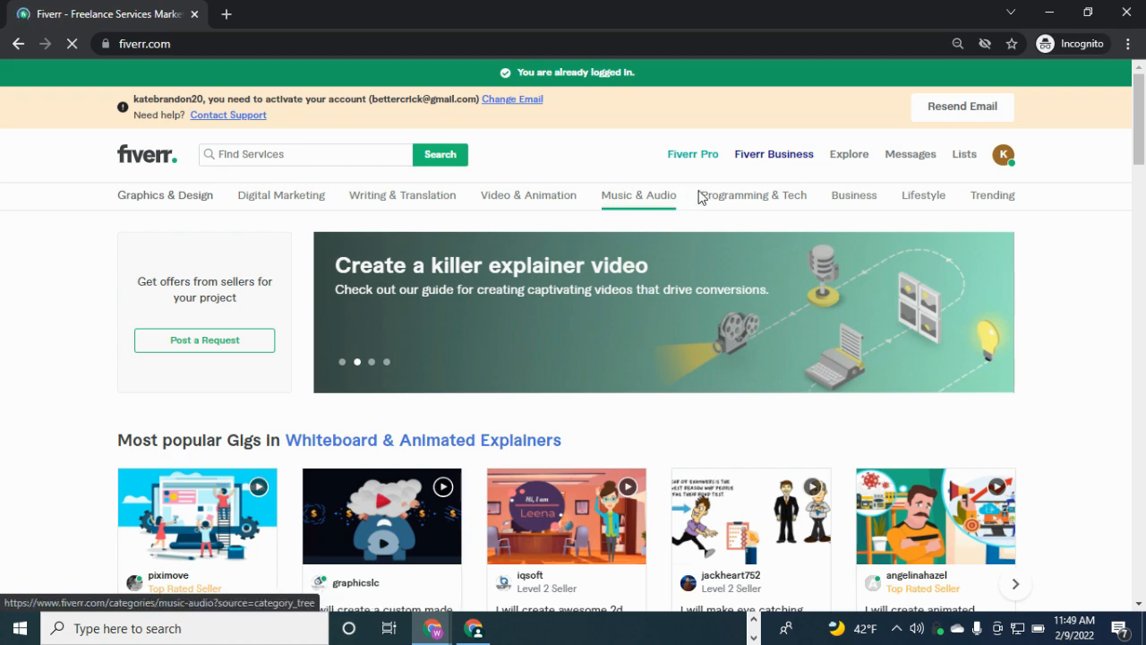
# Close the Buying services popup and open the new account's Profile page from the K avatar menu
pyautogui.click(1005, 162)
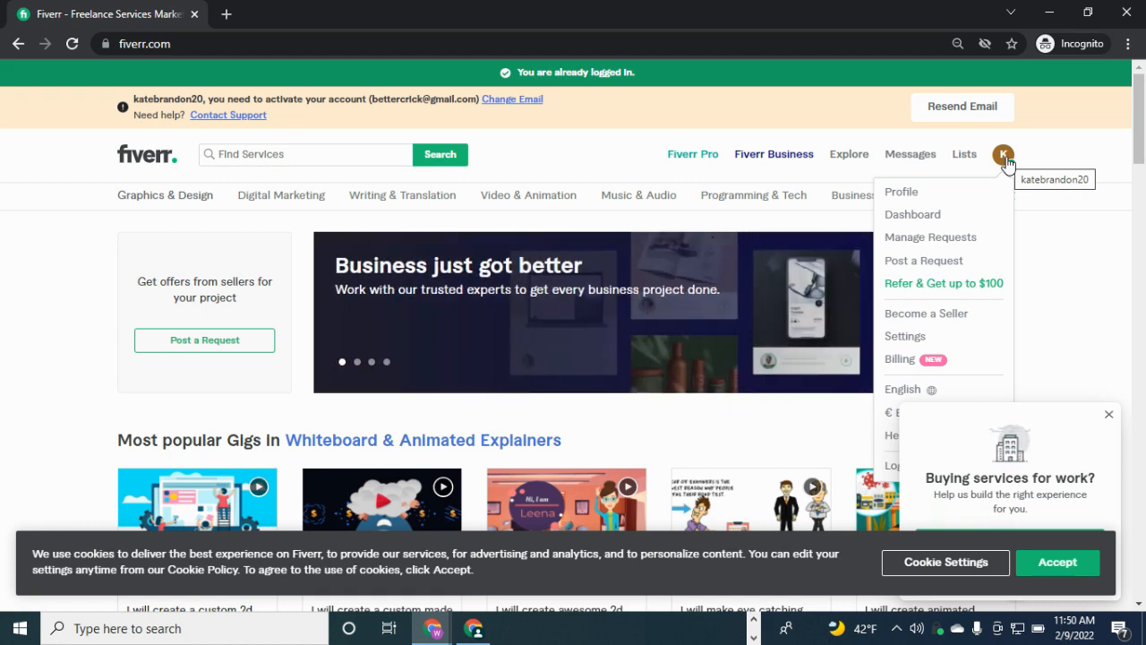
pyautogui.click(1108, 415)
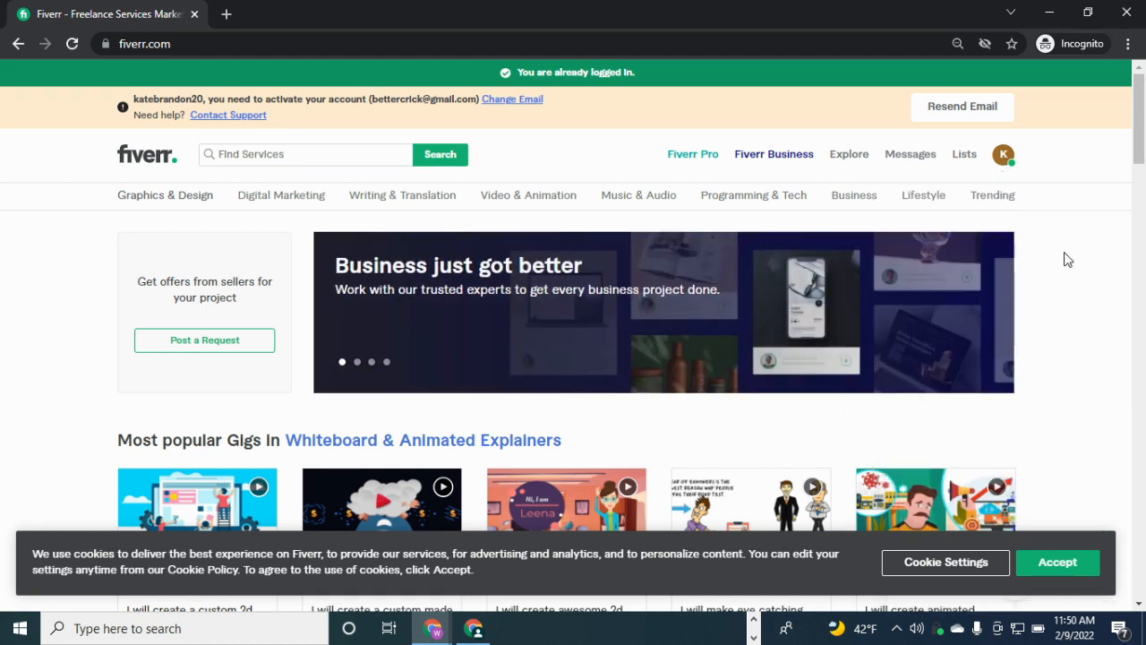
pyautogui.click(1010, 163)
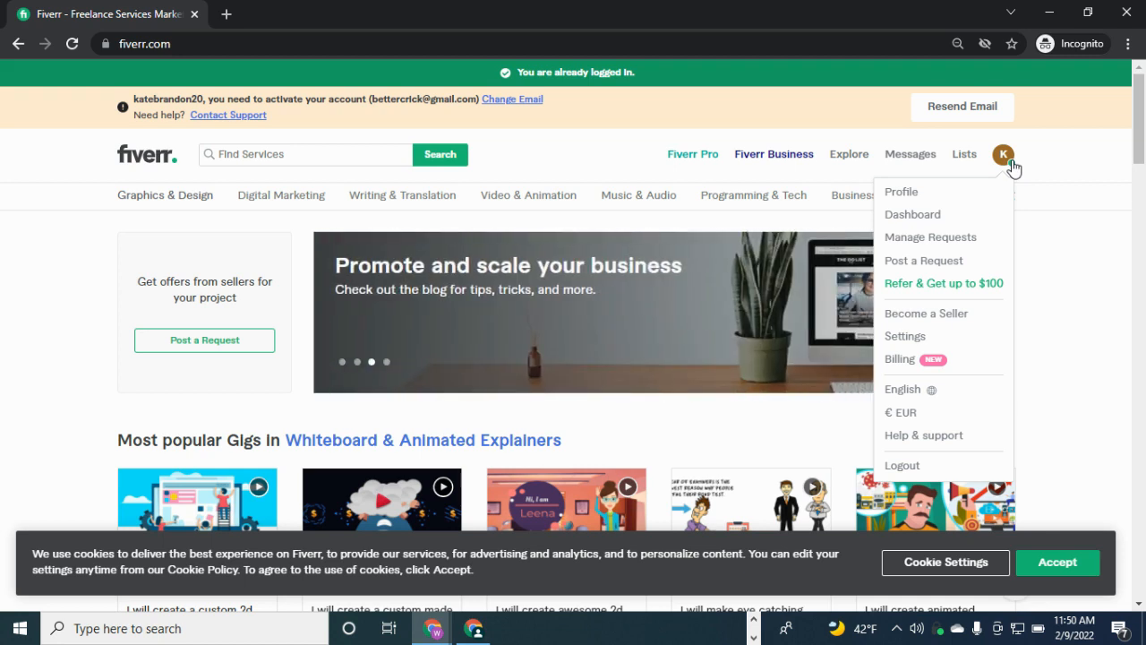
pyautogui.click(901, 192)
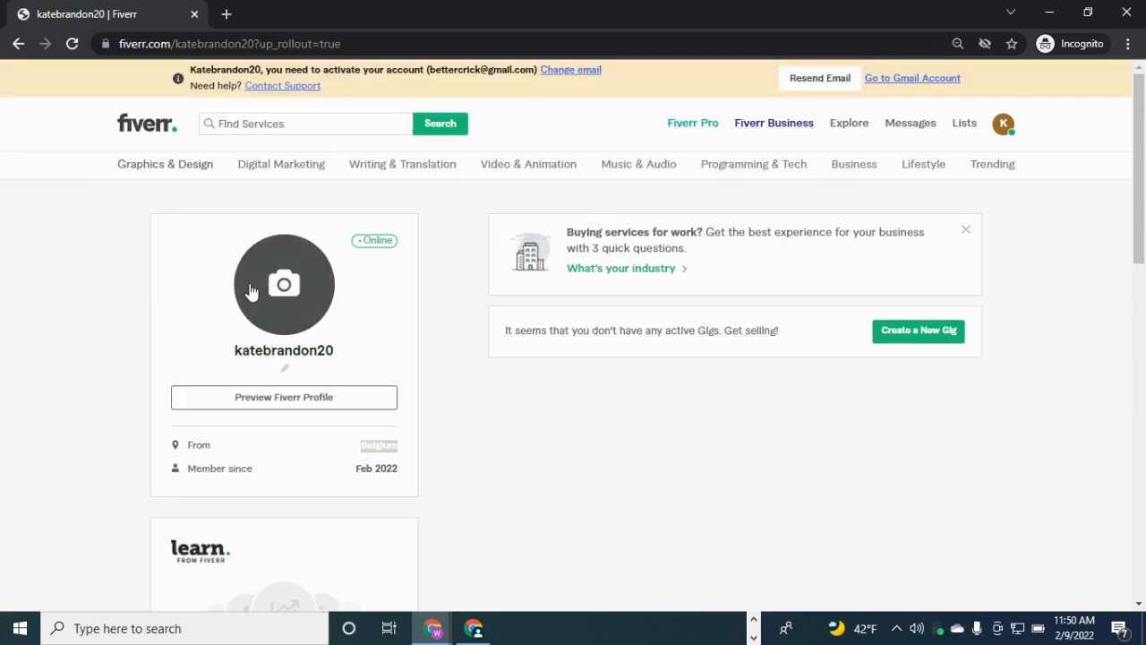
# Set the profile tagline to 'Looking for Experts' and save it
pyautogui.click(285, 368)
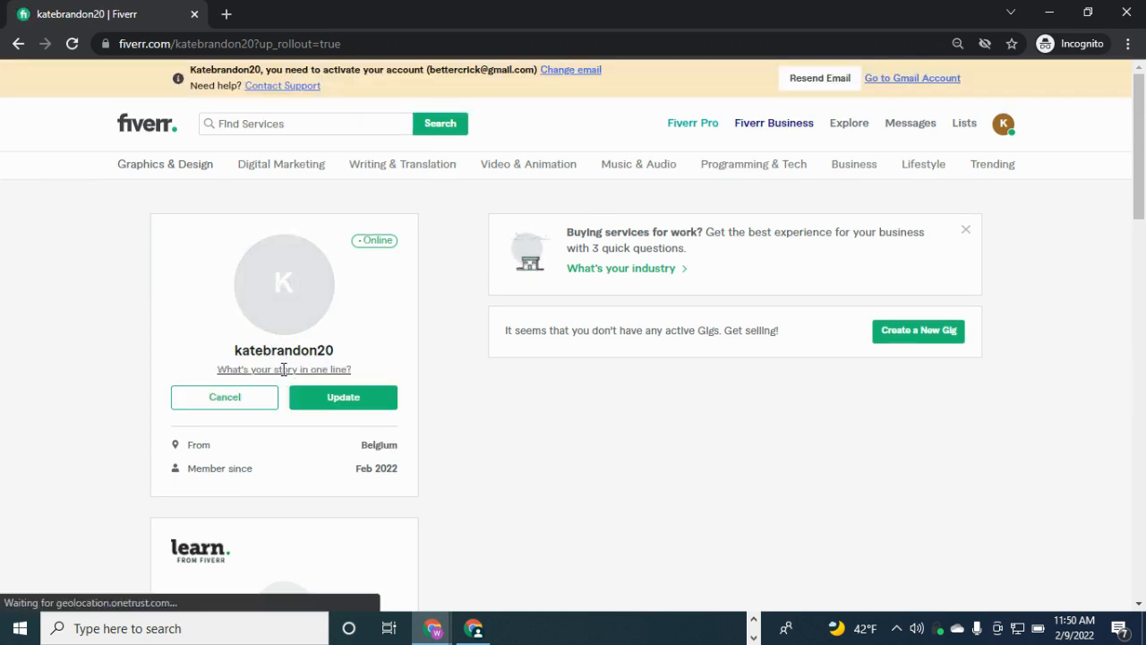
pyautogui.write('Look')
pyautogui.scroll(-5, 283, 372)
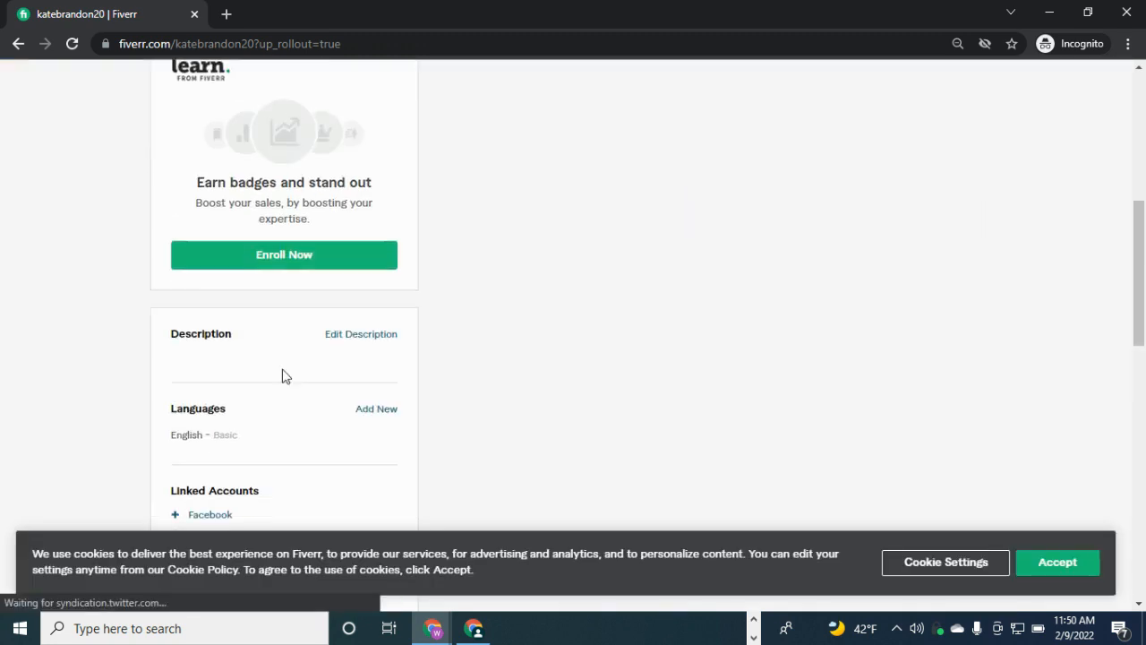
pyautogui.scroll(5, 1144, 361)
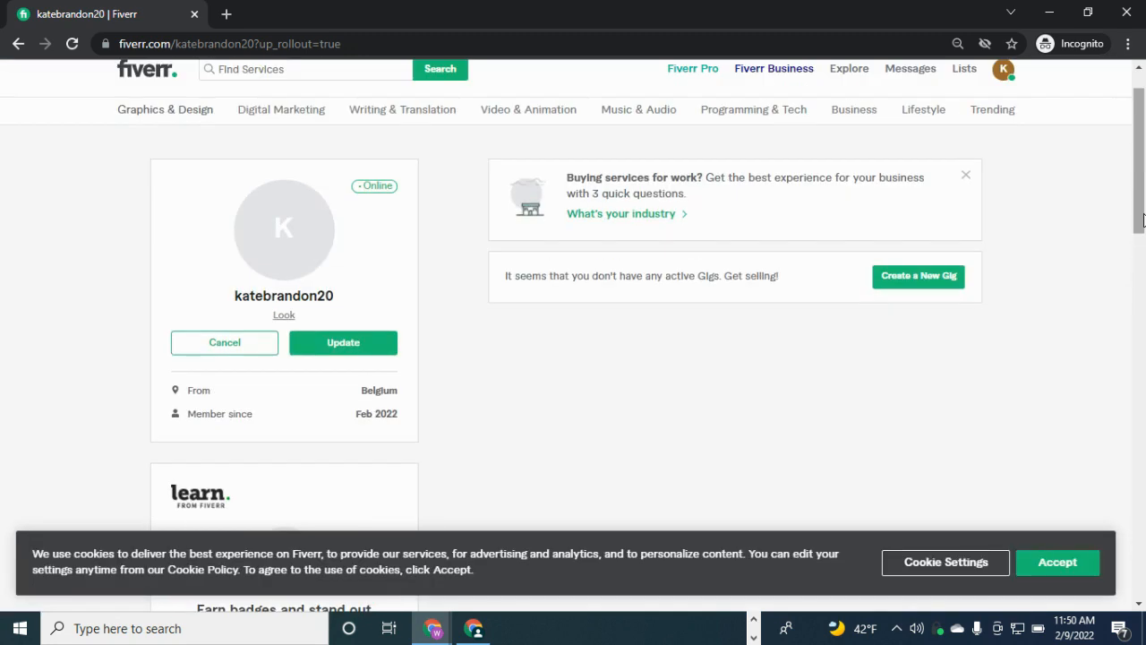
pyautogui.write('ing for ')
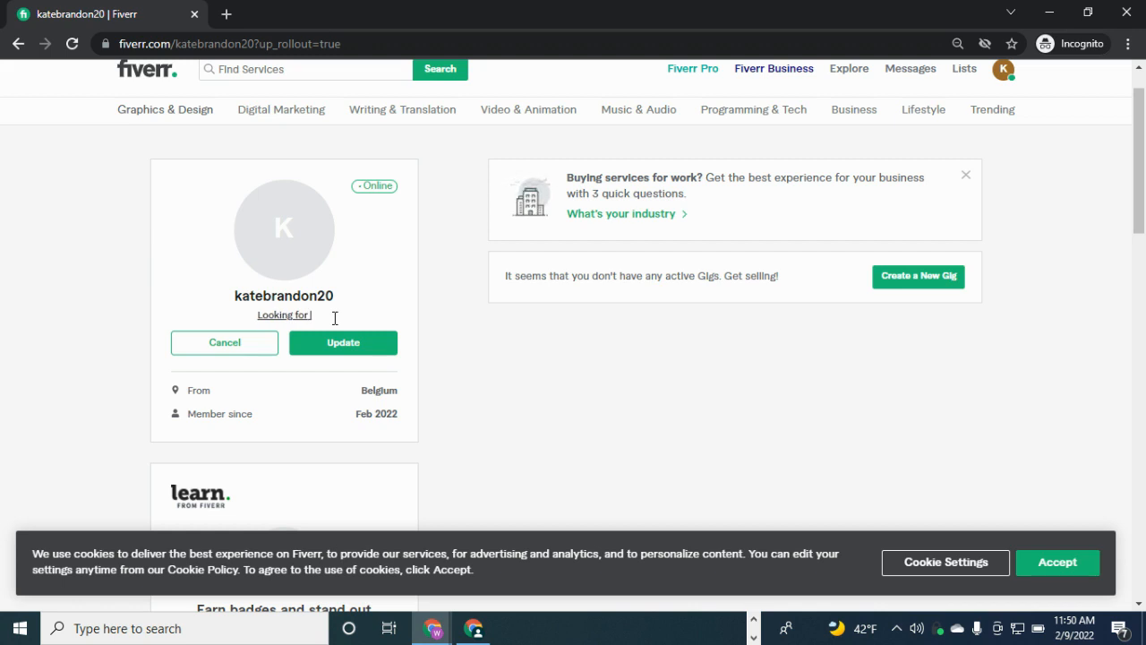
pyautogui.write('Exp')
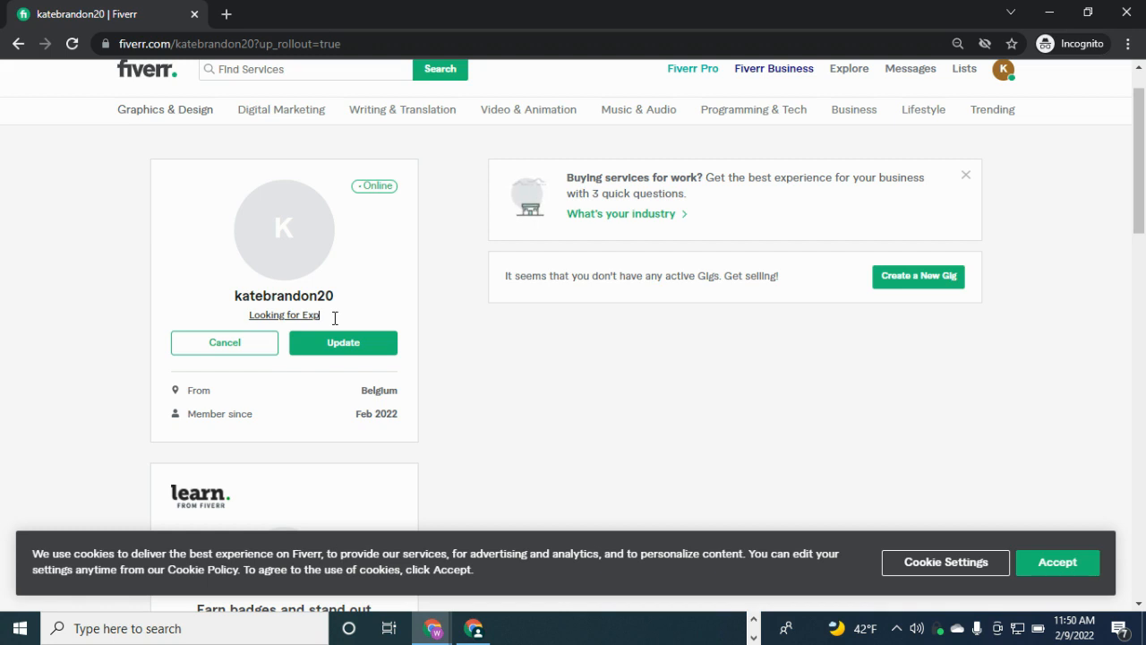
pyautogui.write('erts')
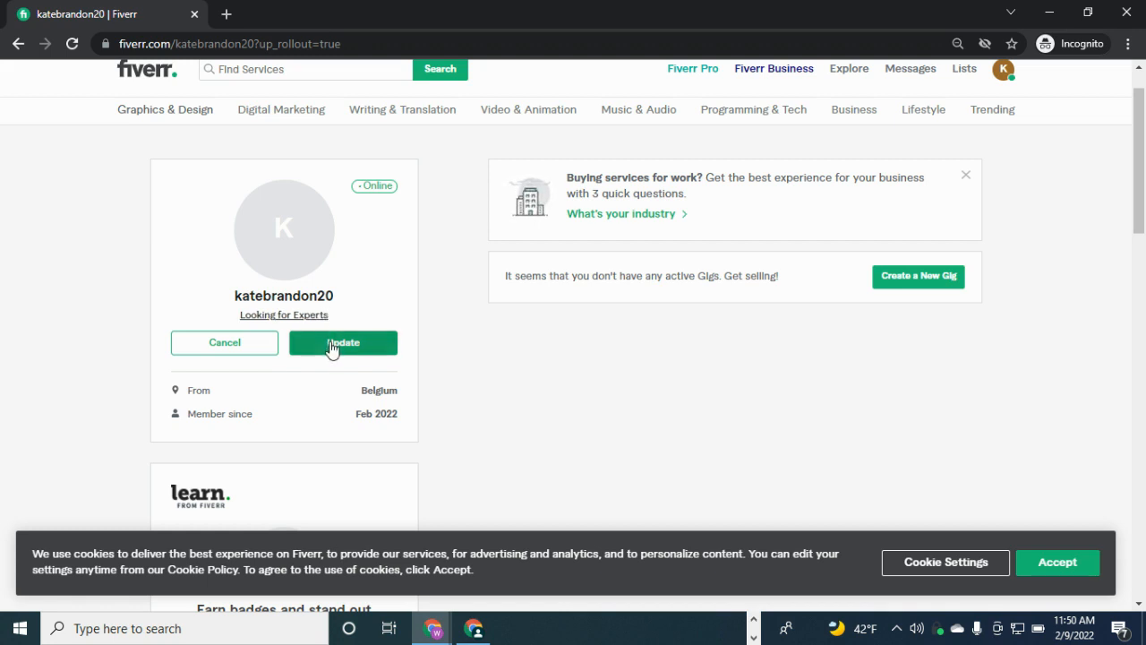
pyautogui.click(331, 349)
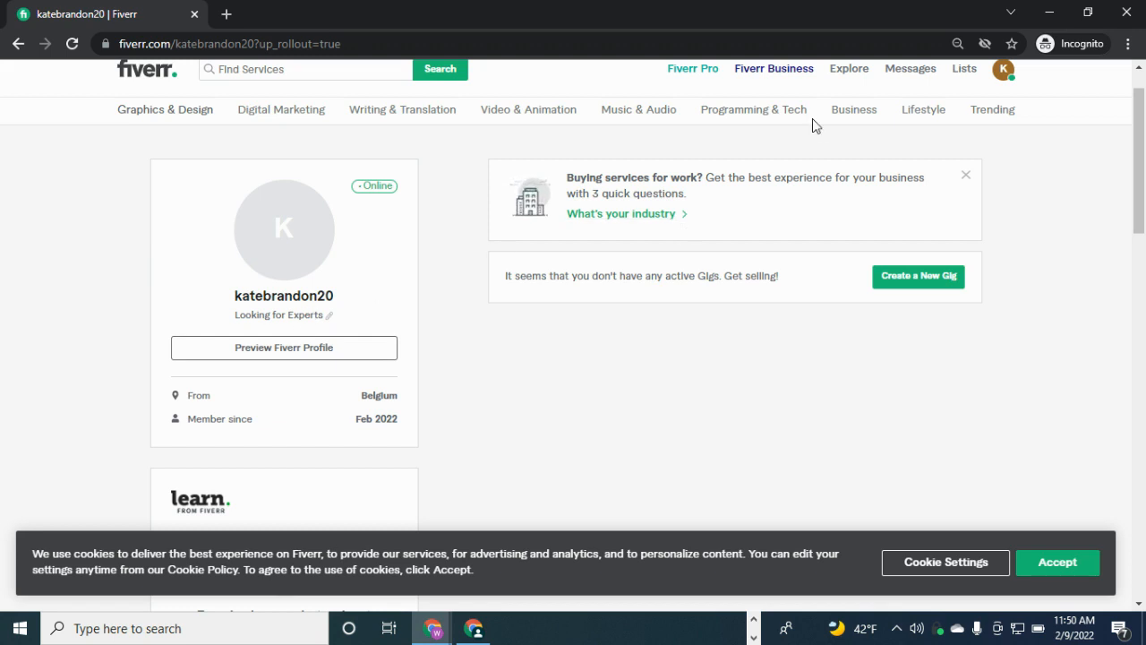
pyautogui.moveTo(1133, 159); pyautogui.dragTo(1132, 143)
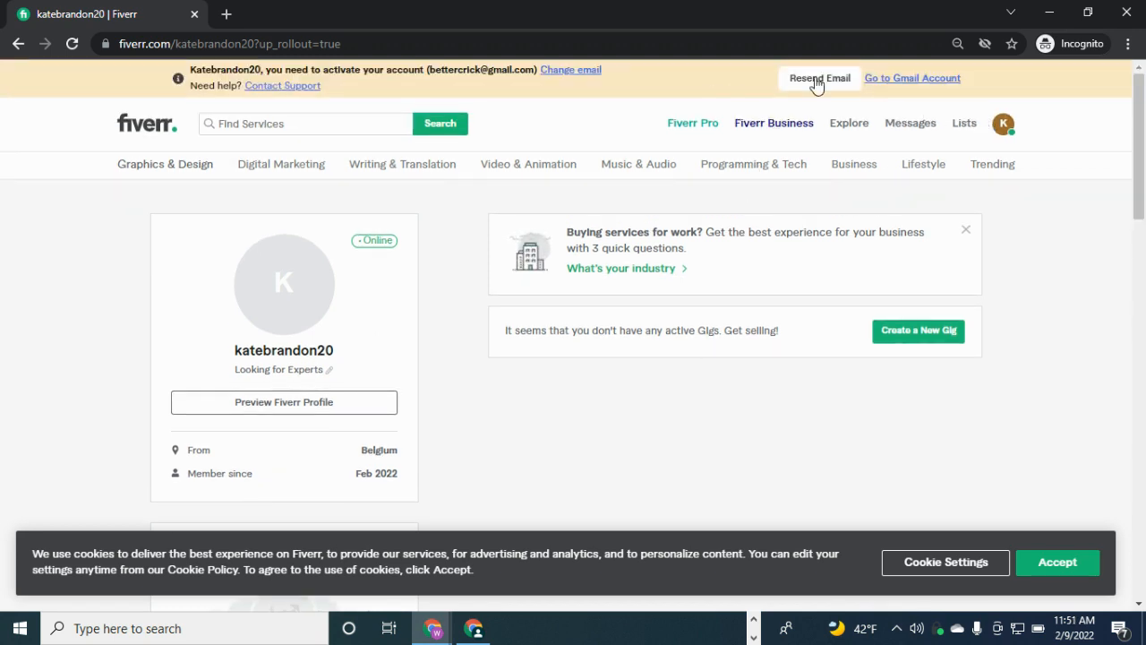
# From the profile page, place the cursor in the empty Find Services search box
pyautogui.click(1004, 126)
pyautogui.click(355, 123)
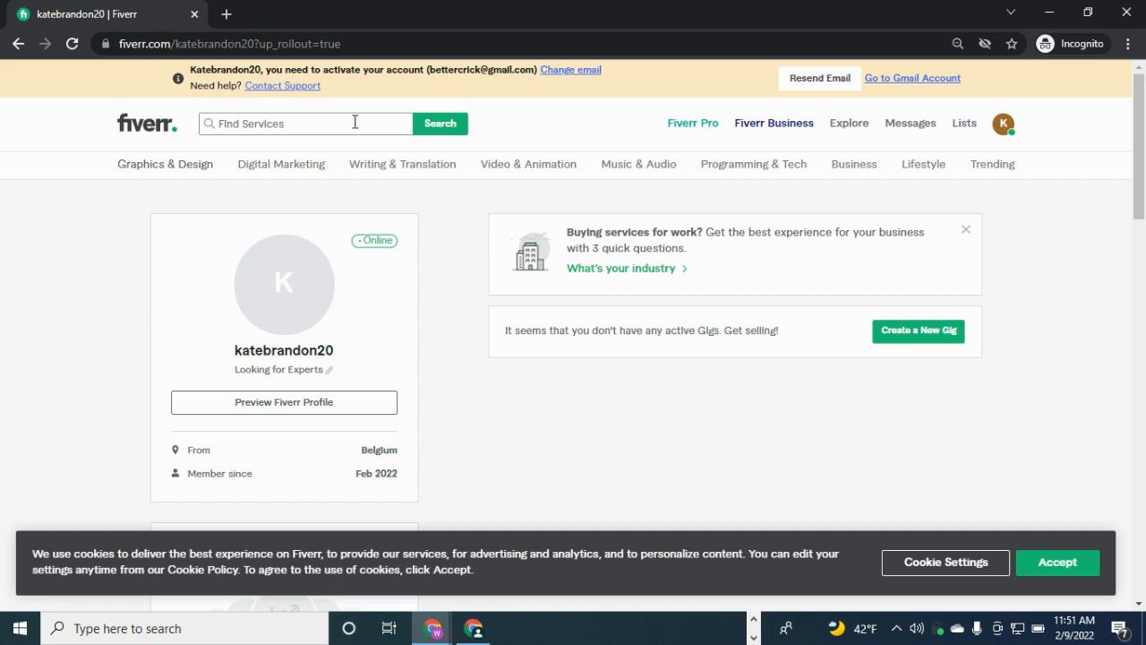
# Search for 'email marketing' and open the unlimited-emails SMTP server gig in a new tab
pyautogui.write('E')
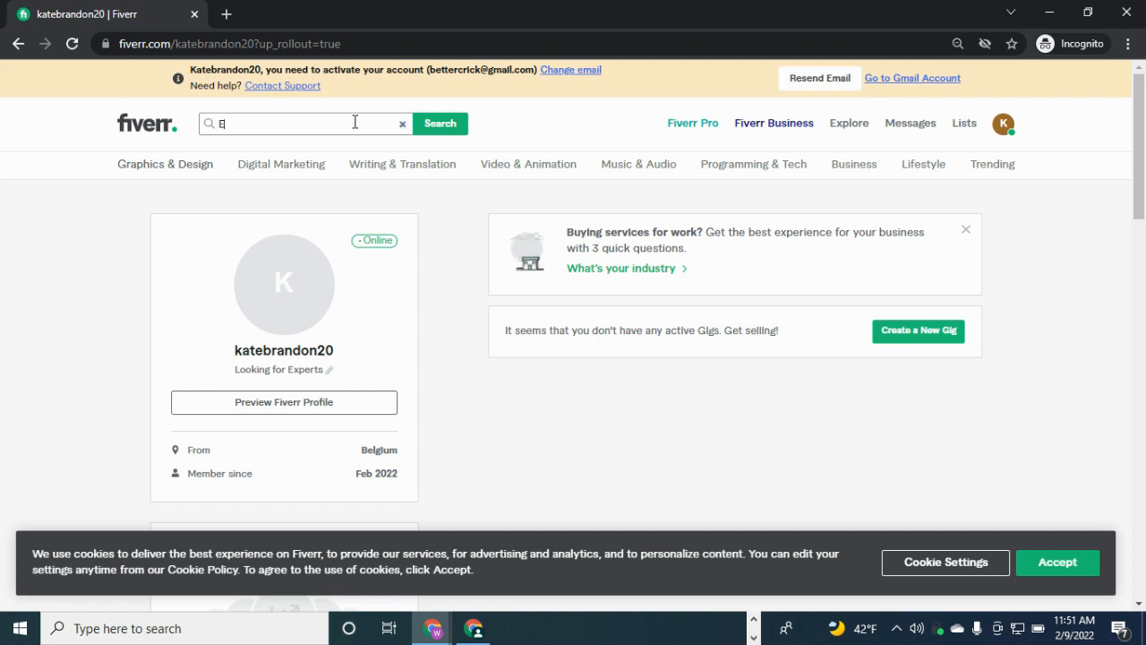
pyautogui.write('mail market')
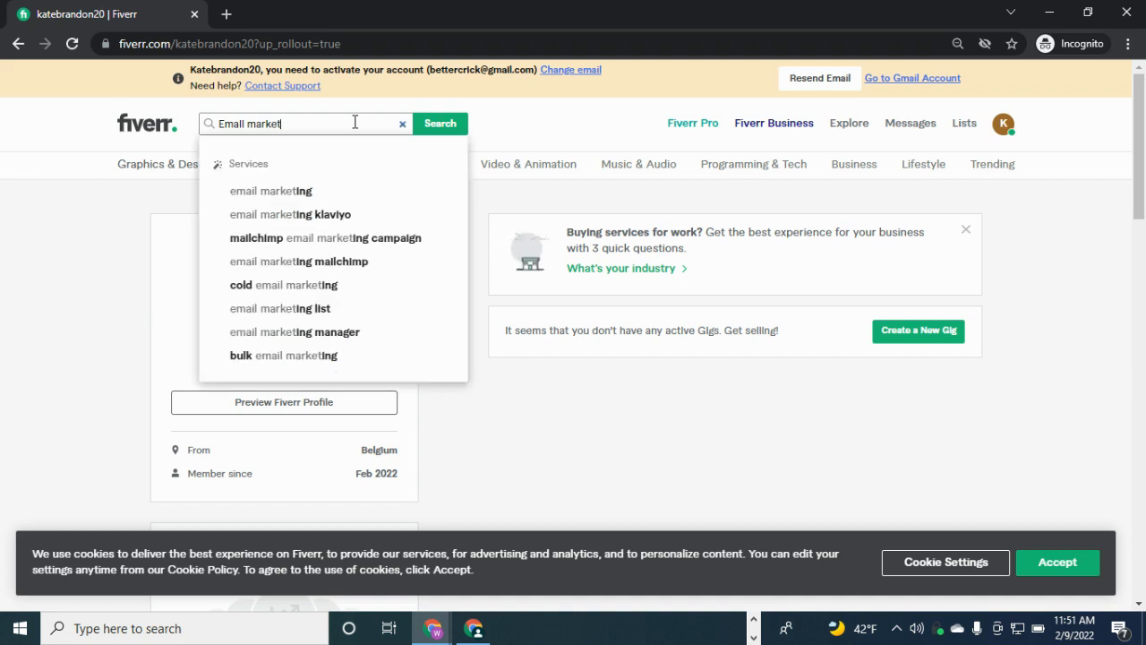
pyautogui.write('inging')
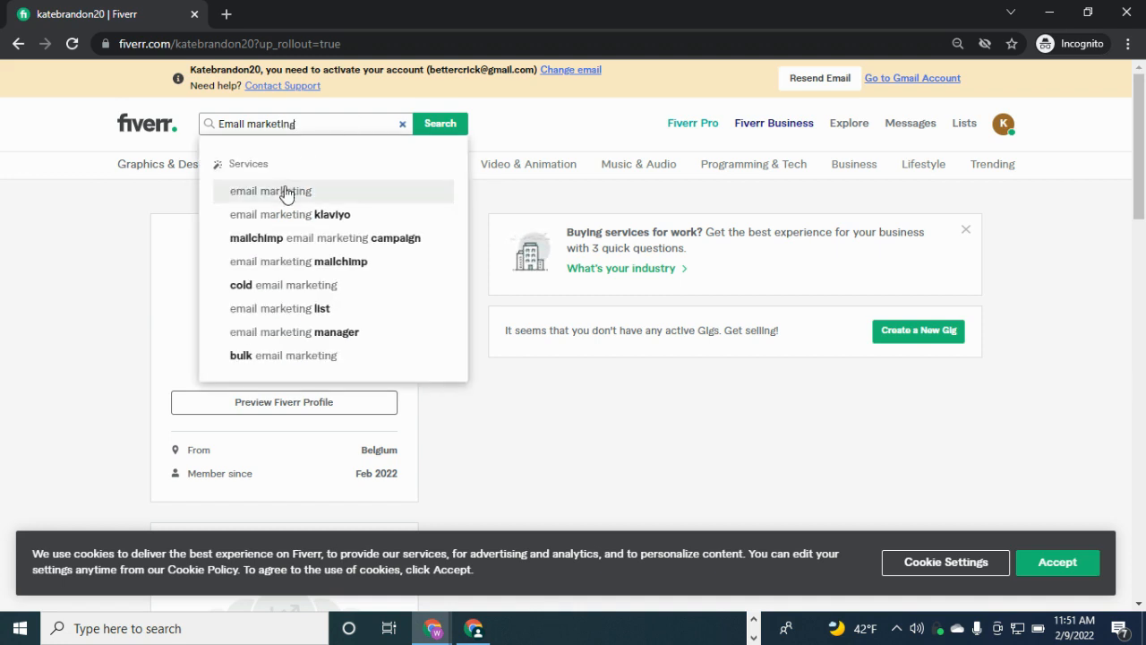
pyautogui.click(286, 193)
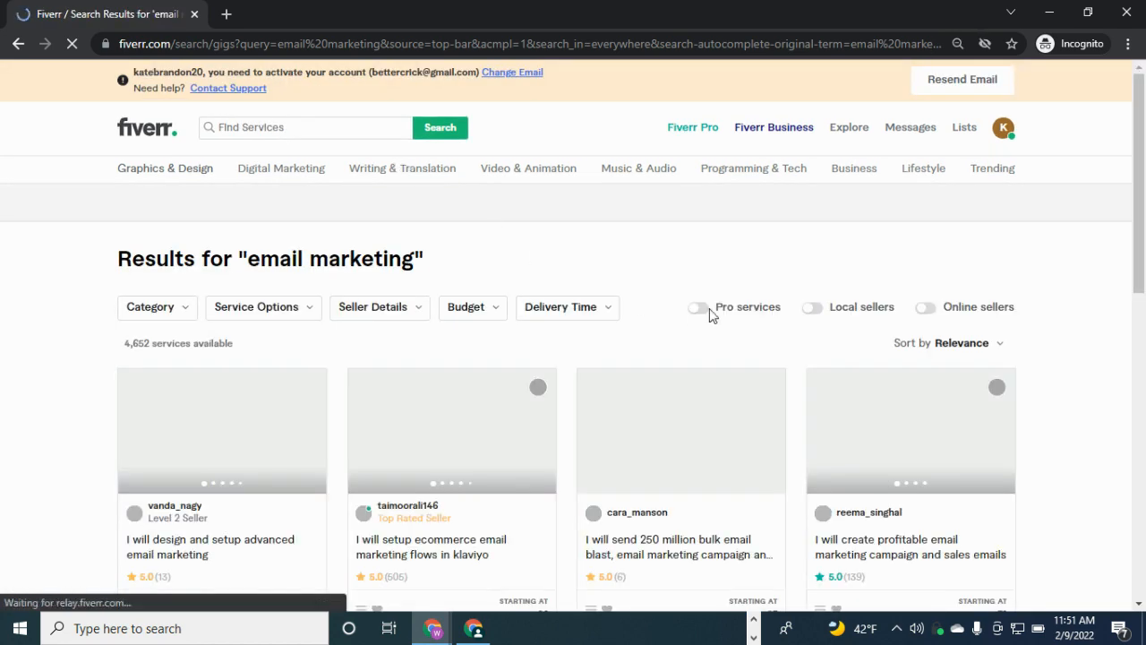
pyautogui.scroll(-3, 1101, 242)
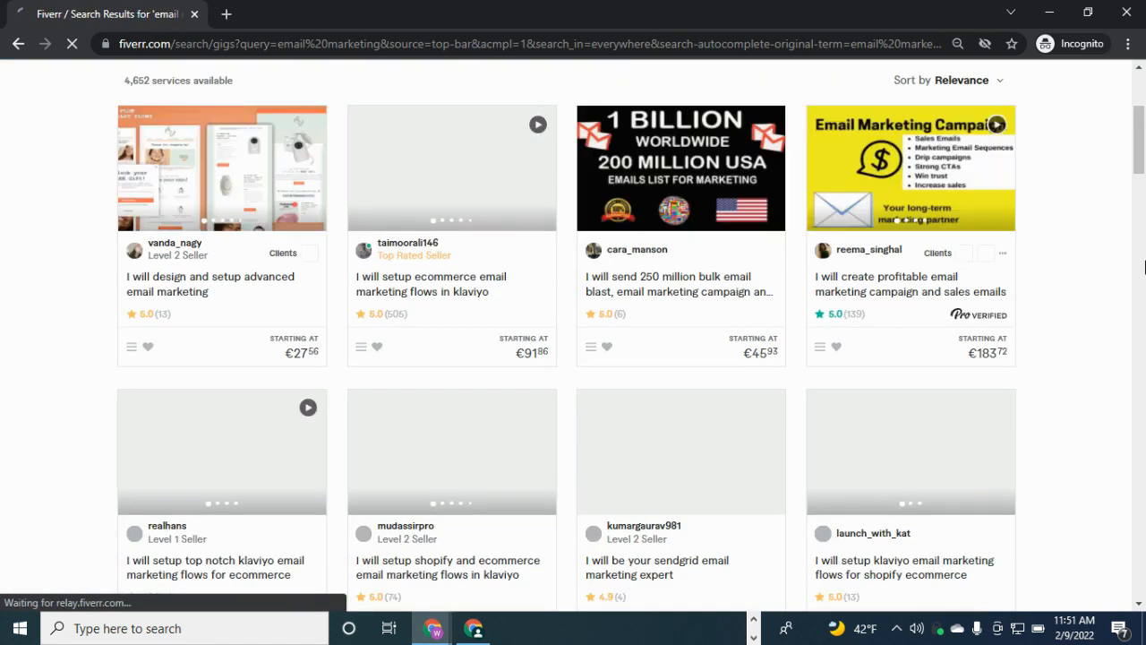
pyautogui.click(1137, 189)
pyautogui.moveTo(1144, 248); pyautogui.dragTo(1143, 376)
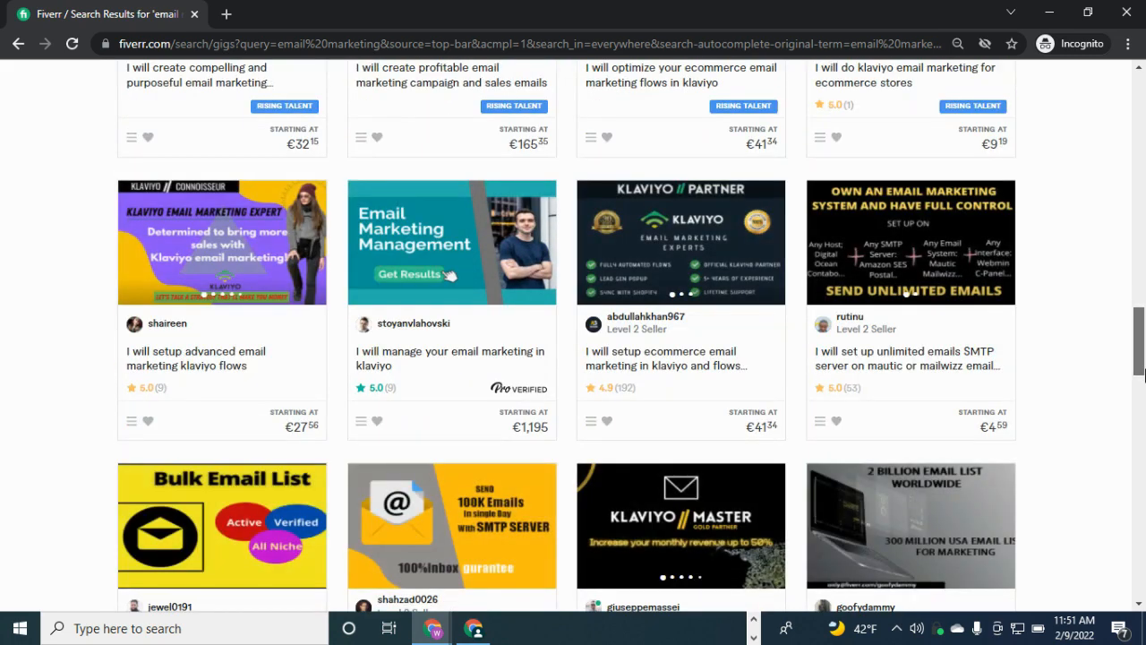
pyautogui.click(893, 373)
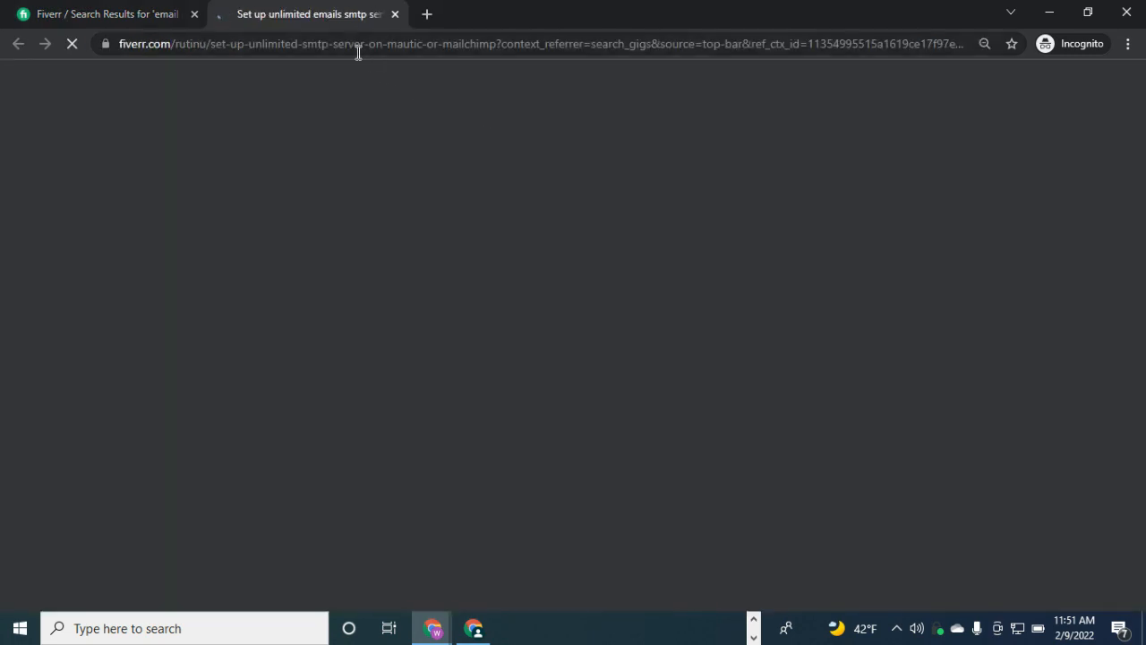
# Contact the SMTP gig's seller and dismiss the 'Just 1 more thing' email-confirmation prompt
pyautogui.click(358, 45)
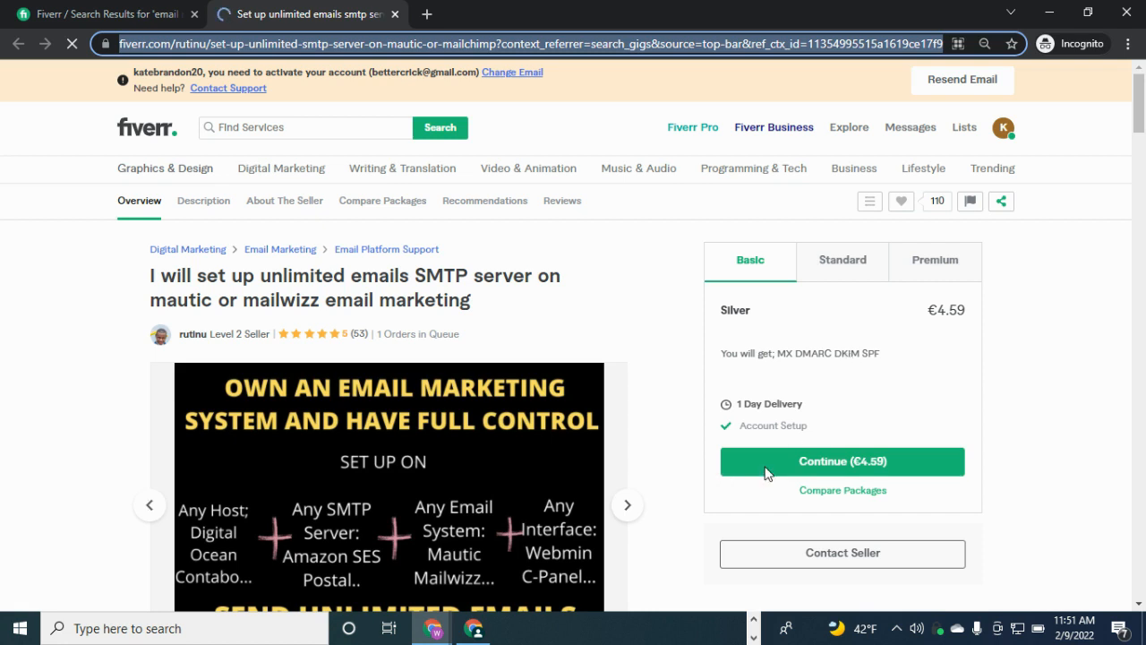
pyautogui.scroll(-1, 1138, 107)
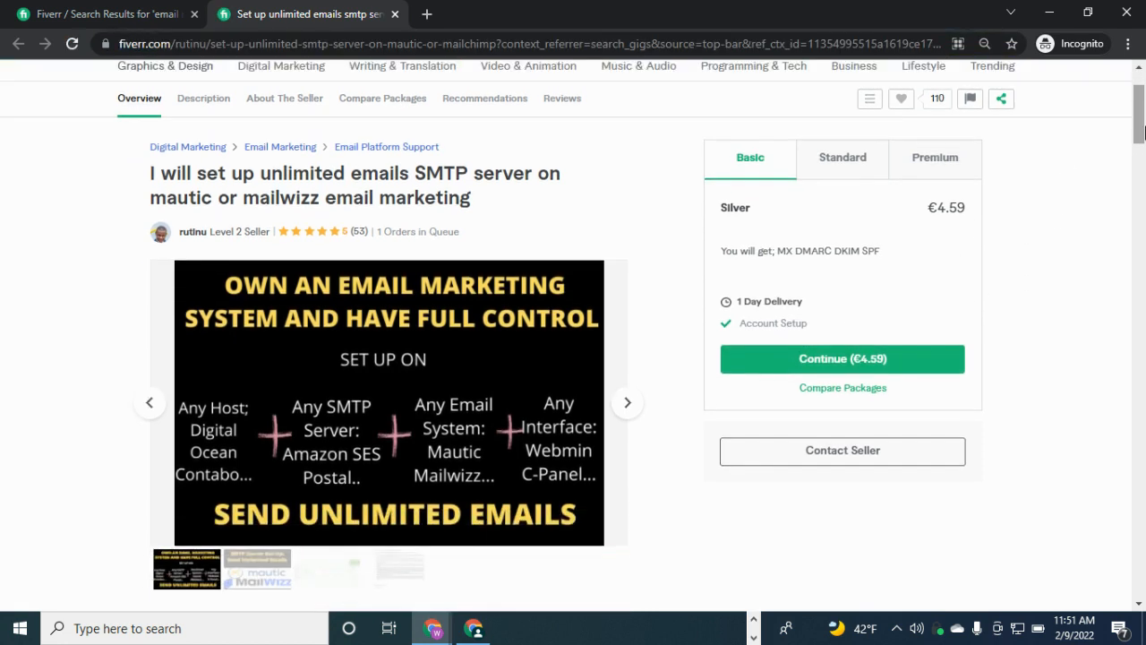
pyautogui.click(844, 456)
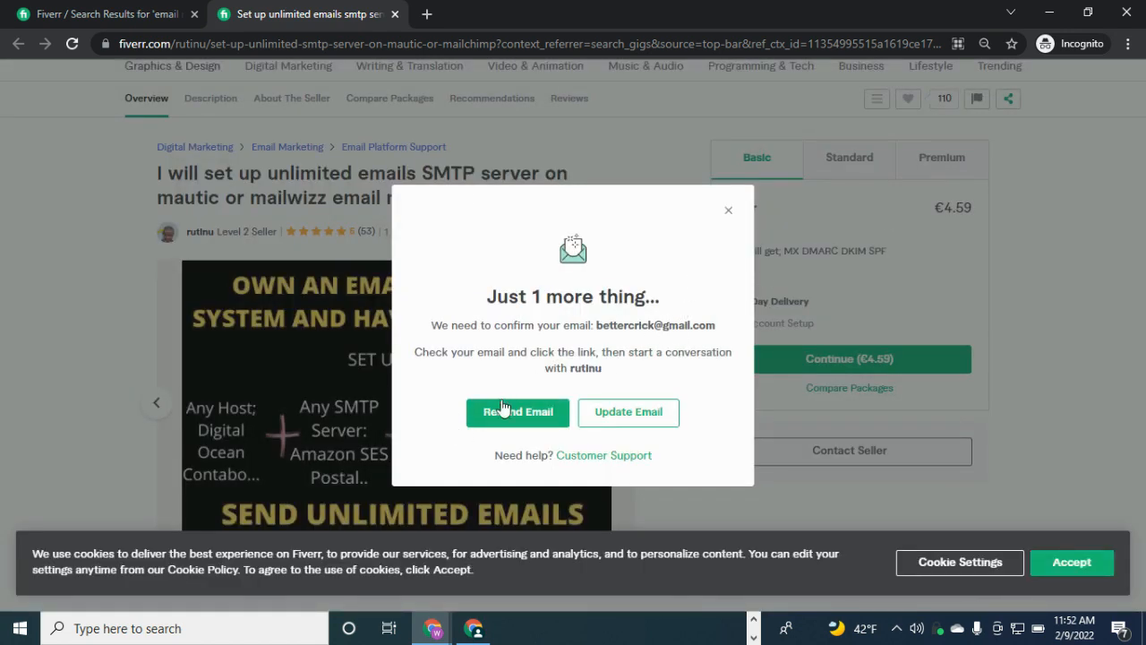
pyautogui.click(727, 210)
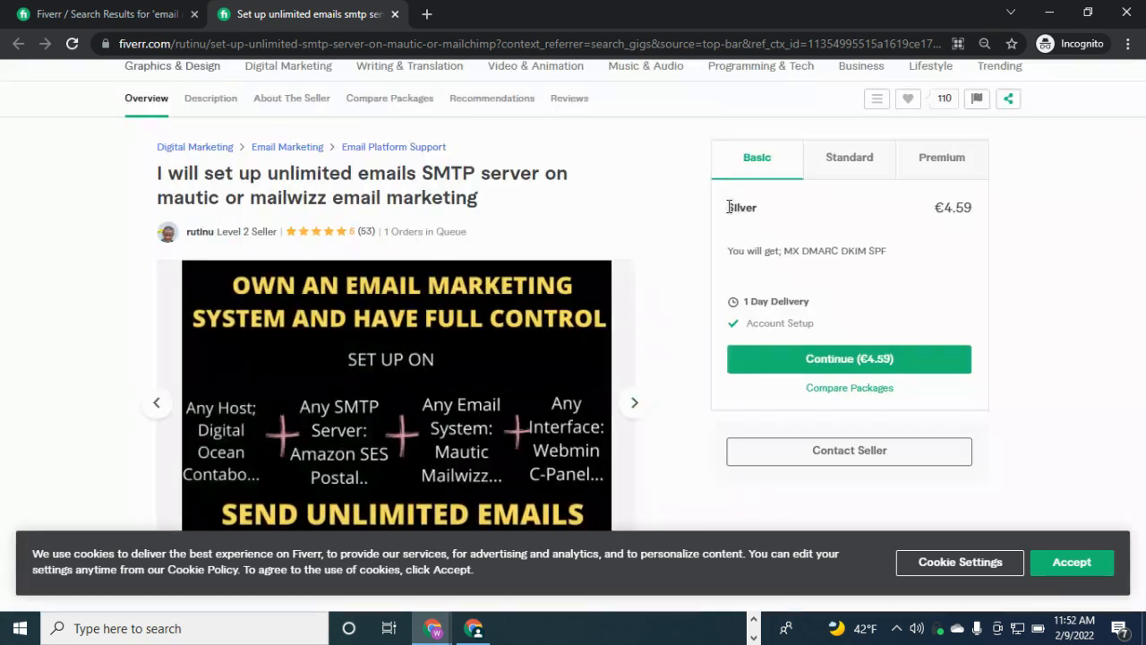
# Return to the email marketing search results, leaving the €4.59 SMTP gig in its tab
pyautogui.doubleClick(458, 173)
pyautogui.click(532, 168)
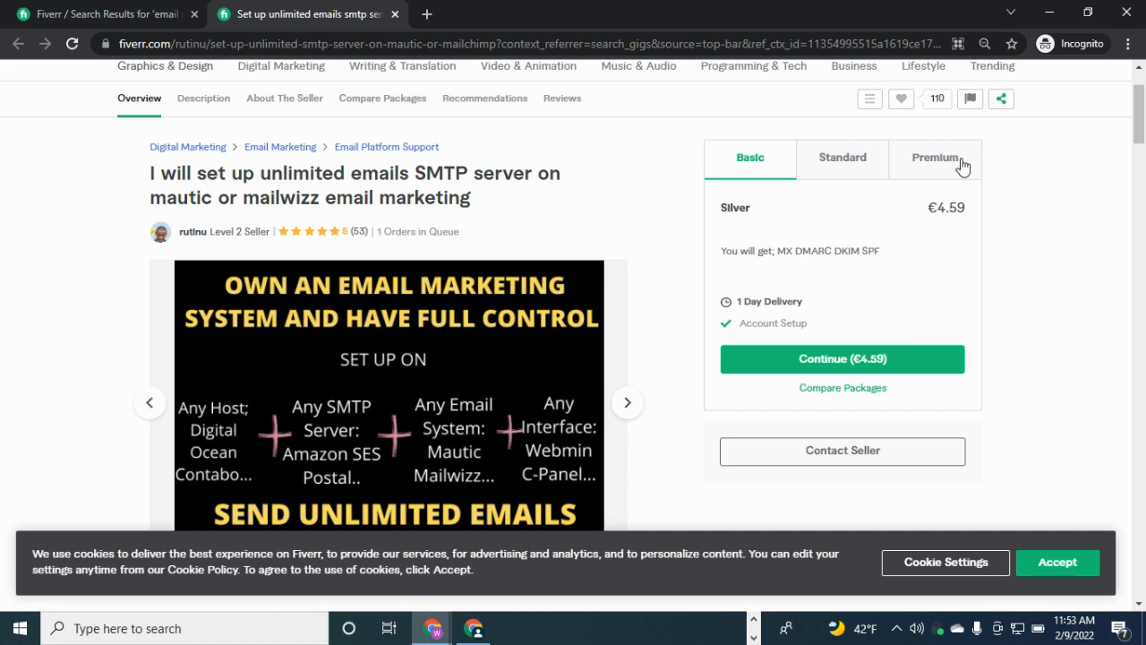
pyautogui.scroll(2, 1130, 126)
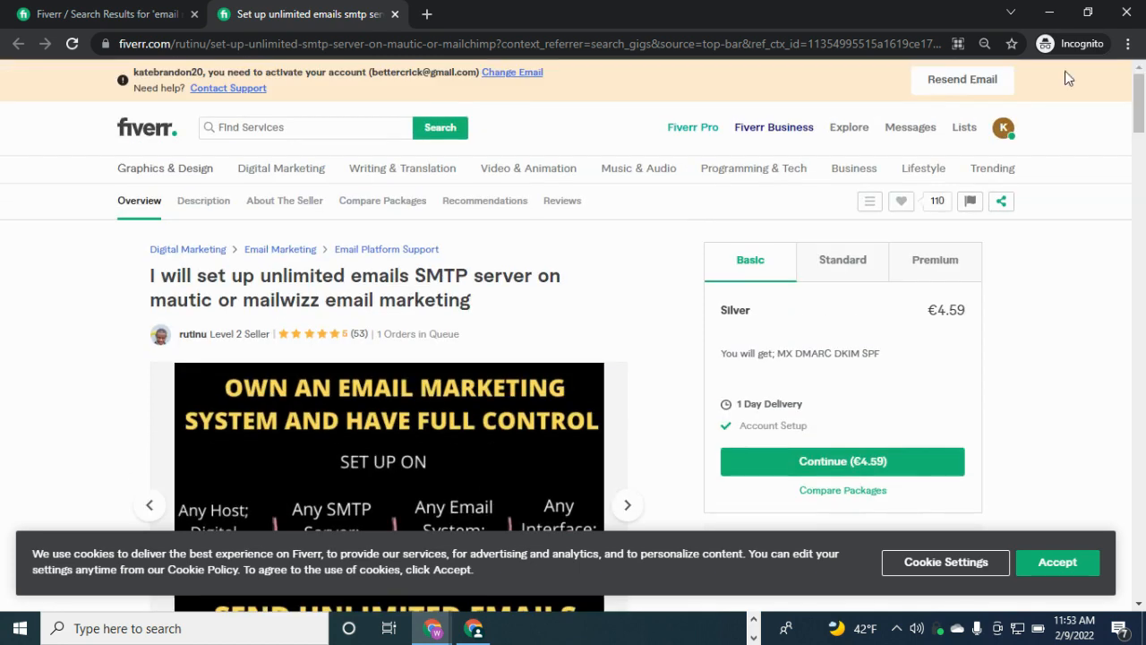
pyautogui.click(98, 14)
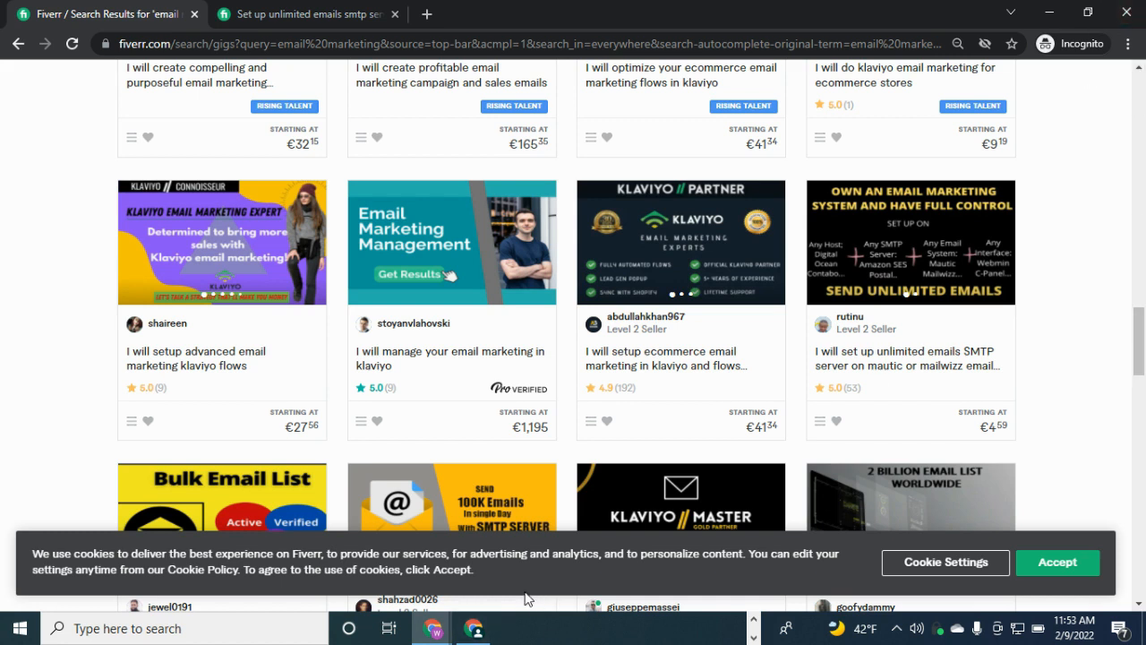
# Search the VPN locations for 'Us' and connect Private Internet Access to US Texas
pyautogui.click(940, 628)
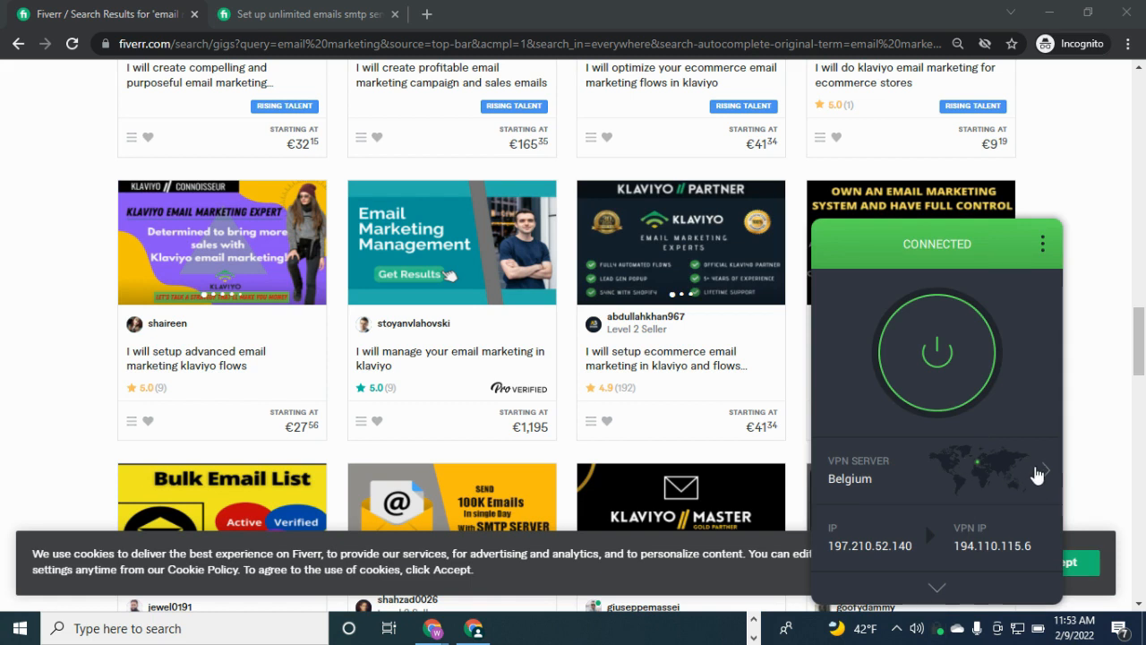
pyautogui.click(885, 483)
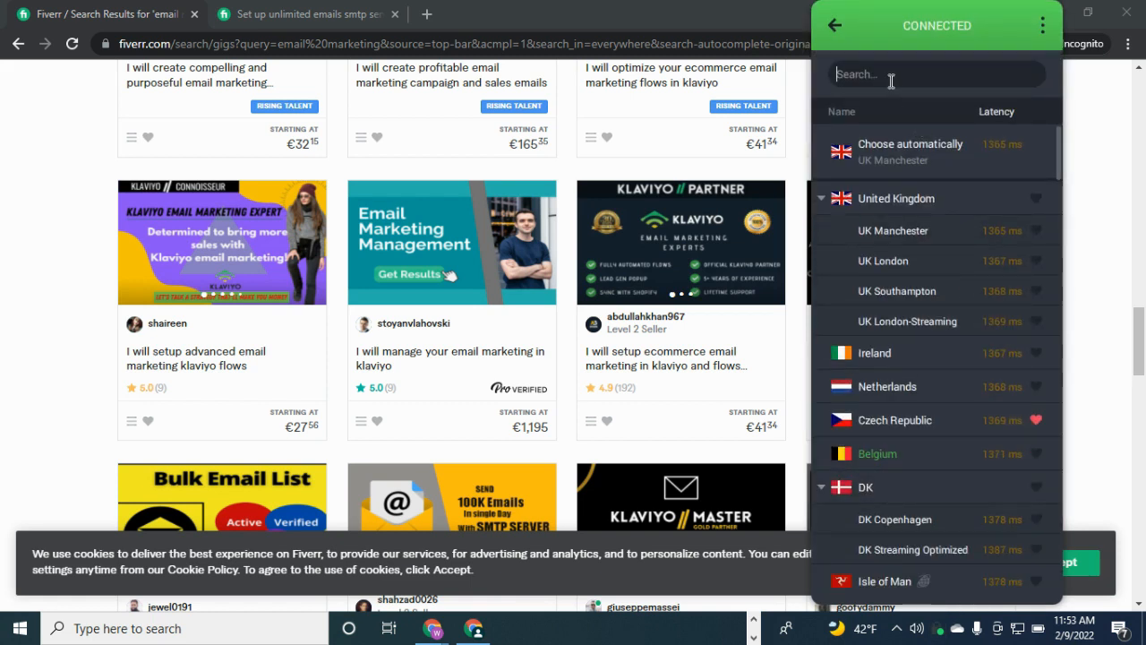
pyautogui.write('Usa')
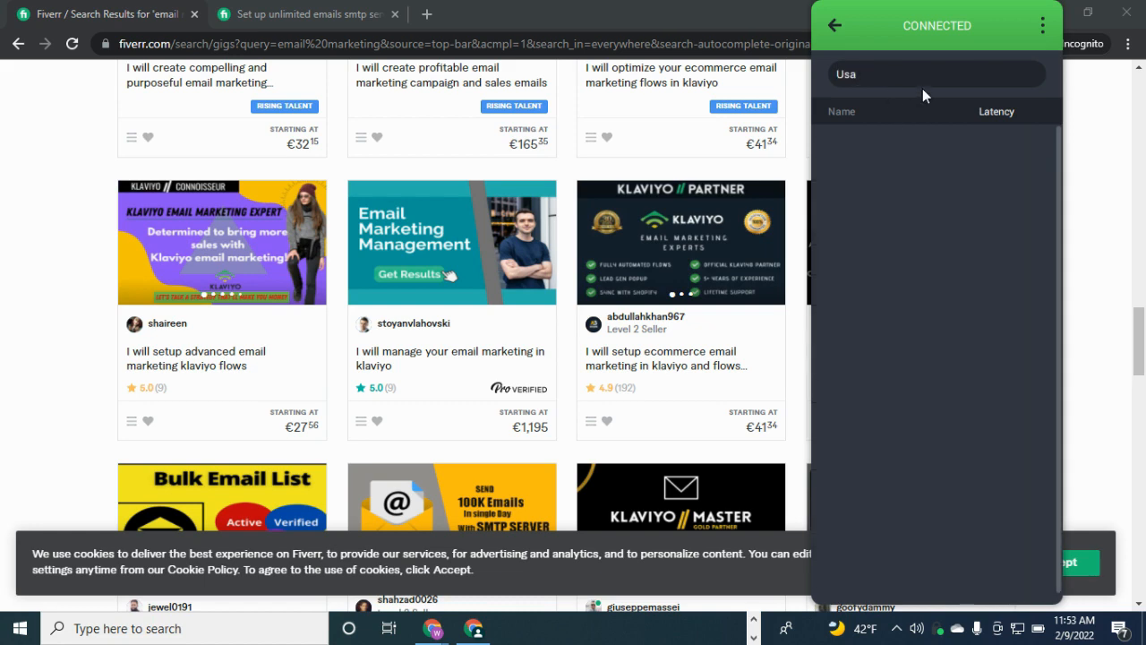
pyautogui.press('BackSpace')
pyautogui.press('BackSpace')
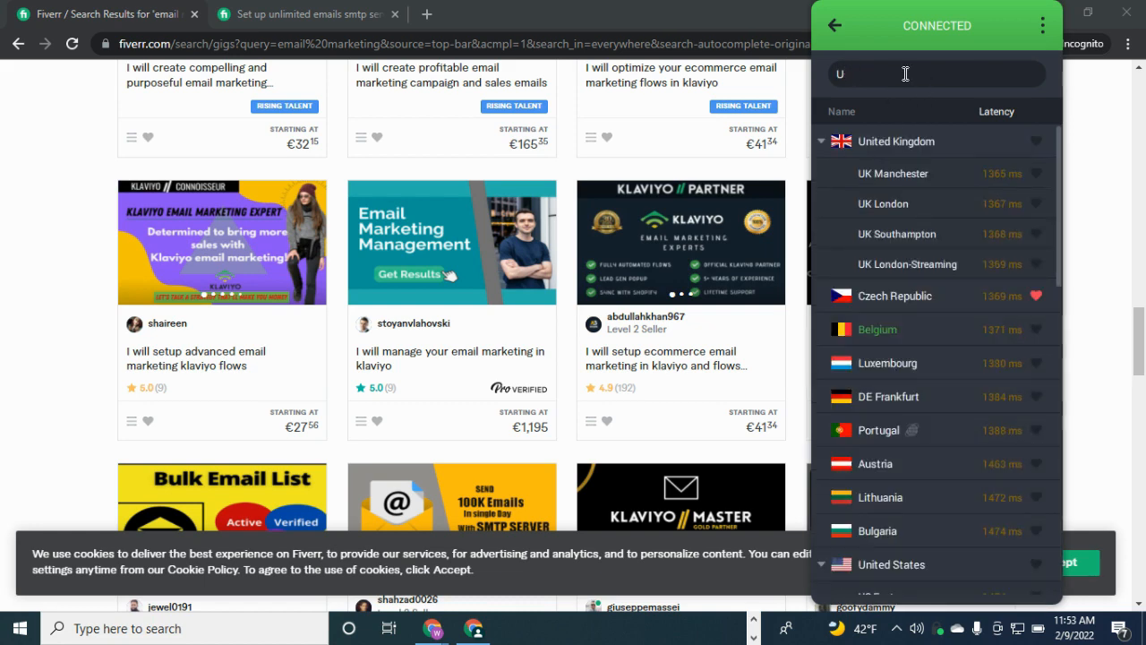
pyautogui.write('sa')
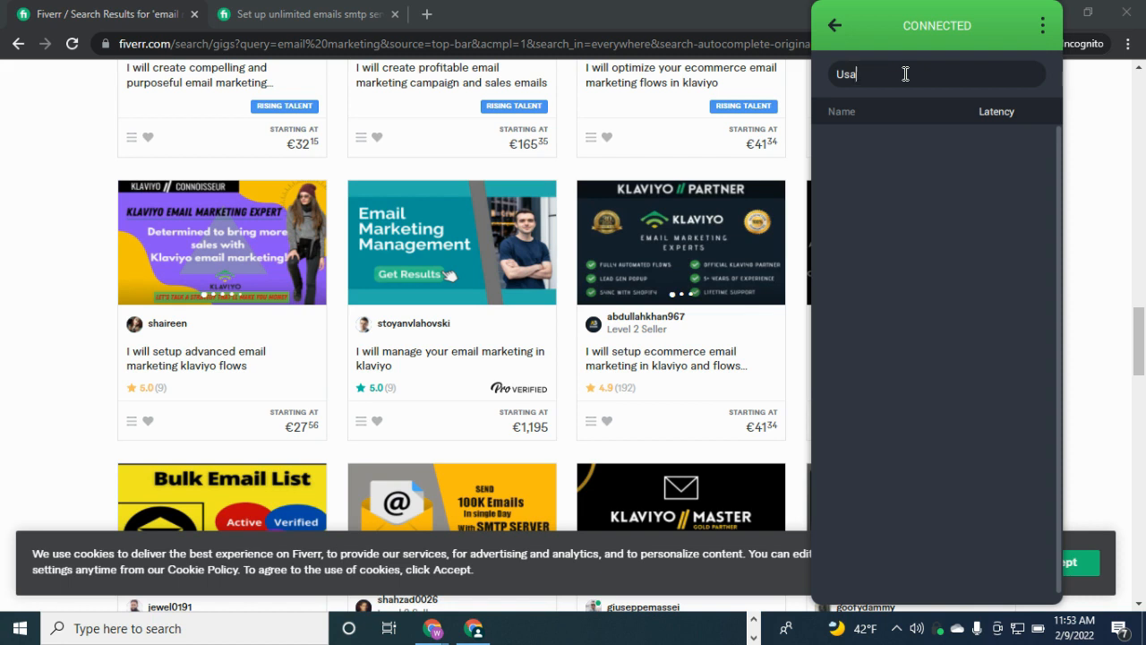
pyautogui.press('BackSpace')
pyautogui.press('BackSpace')
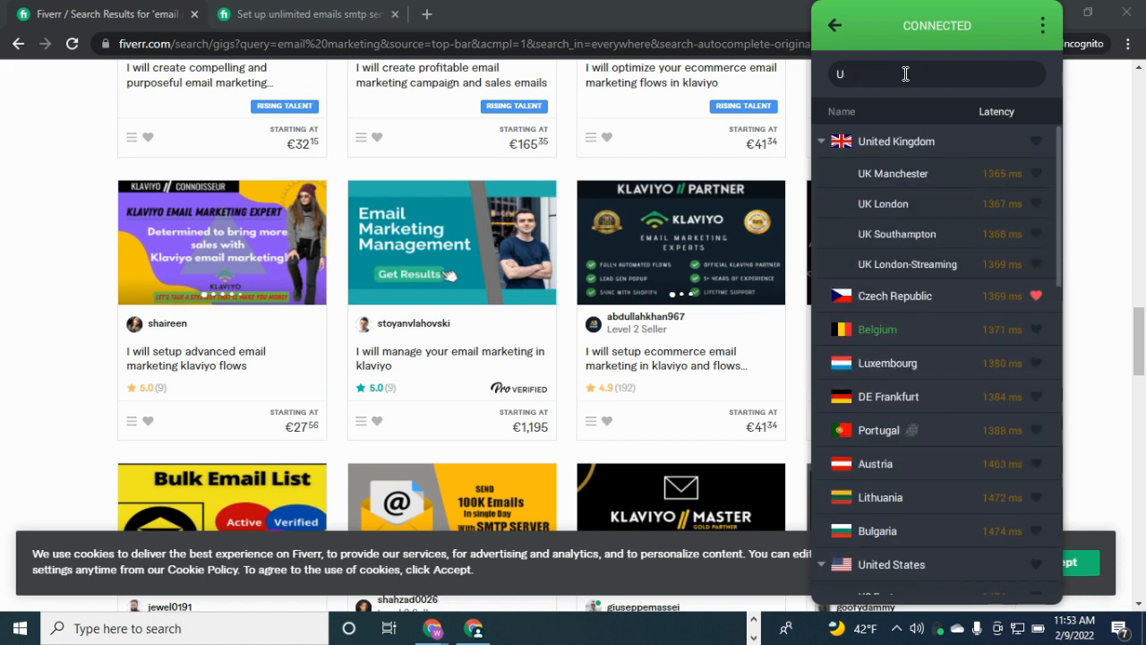
pyautogui.write('s')
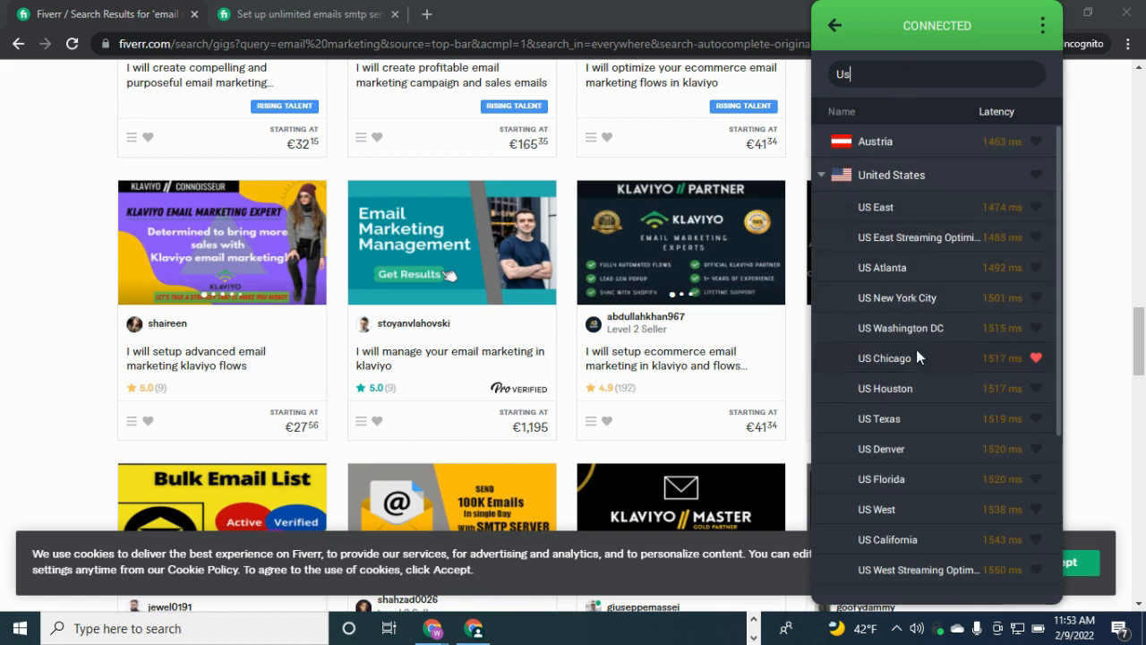
pyautogui.click(894, 413)
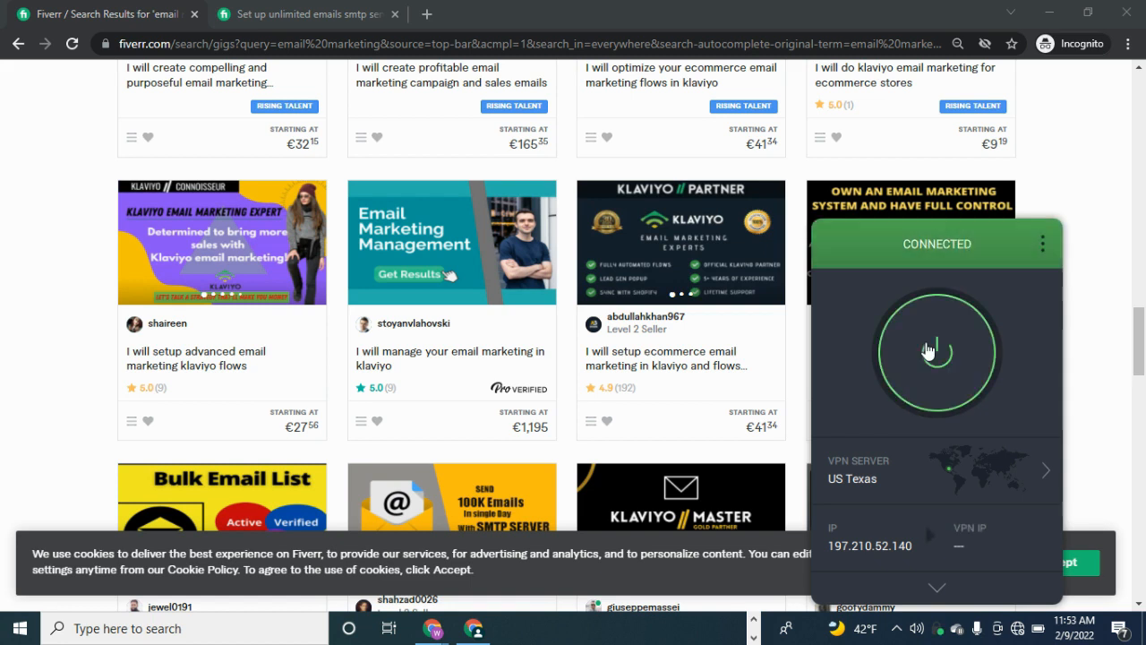
# Close the incognito Fiverr window and bring the signed-in Chrome window forward
pyautogui.click(1127, 11)
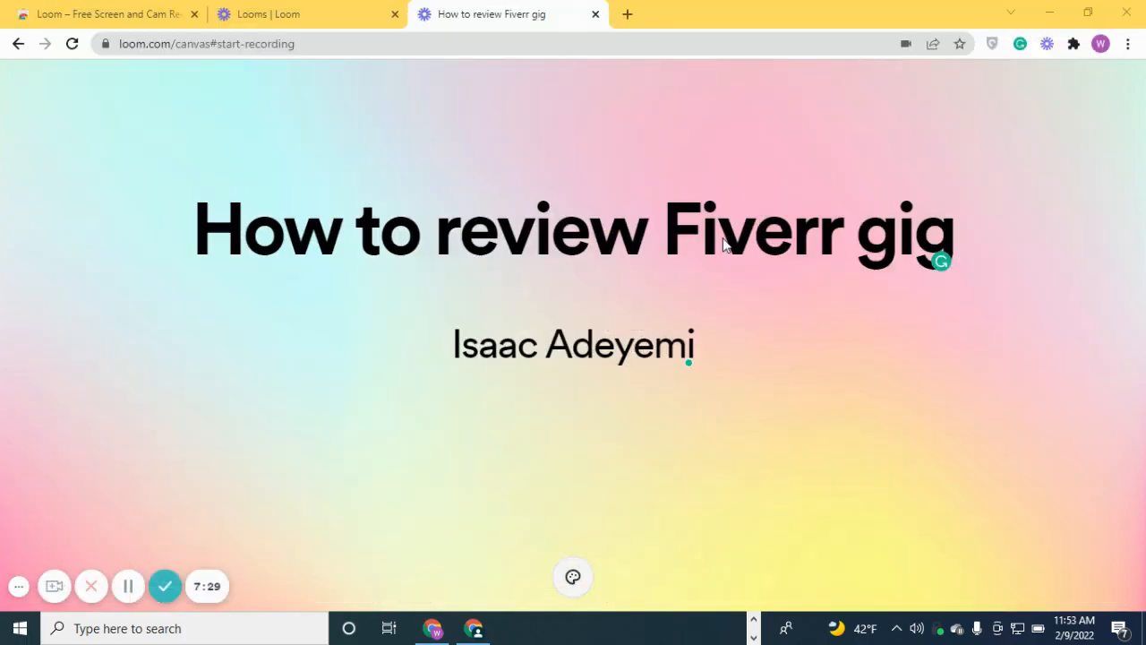
pyautogui.click(486, 630)
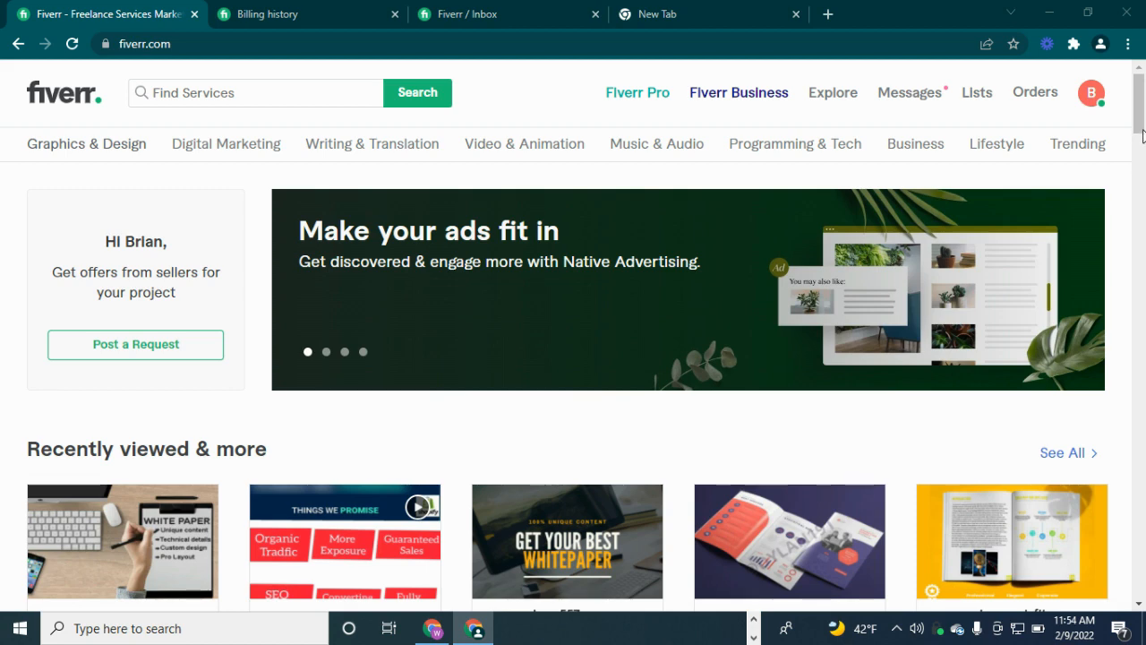
# Check the Messages notifications, then open the buyer's own Profile from the avatar menu
pyautogui.click(1084, 98)
pyautogui.click(1083, 101)
pyautogui.click(1083, 100)
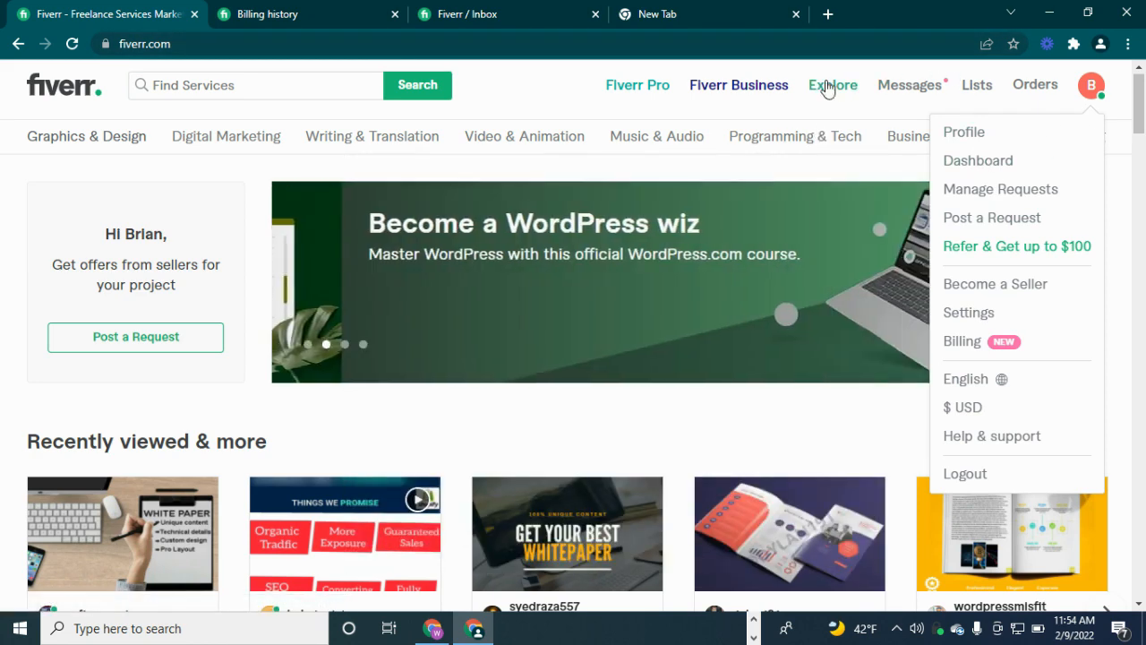
pyautogui.click(912, 86)
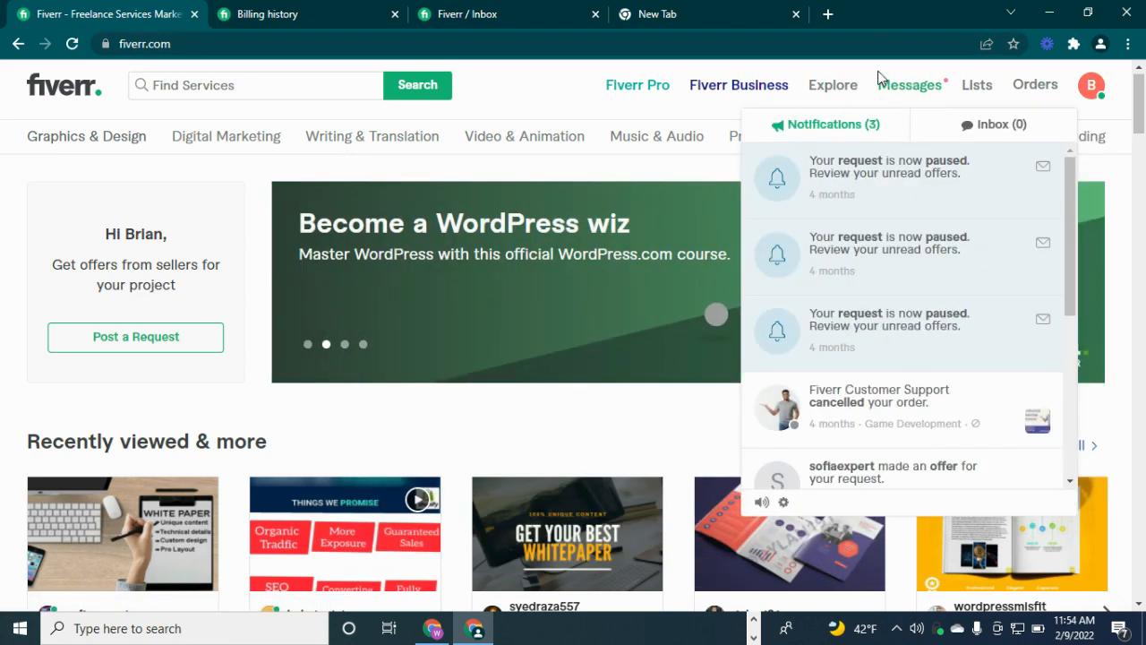
pyautogui.moveTo(1067, 200); pyautogui.dragTo(1046, 286)
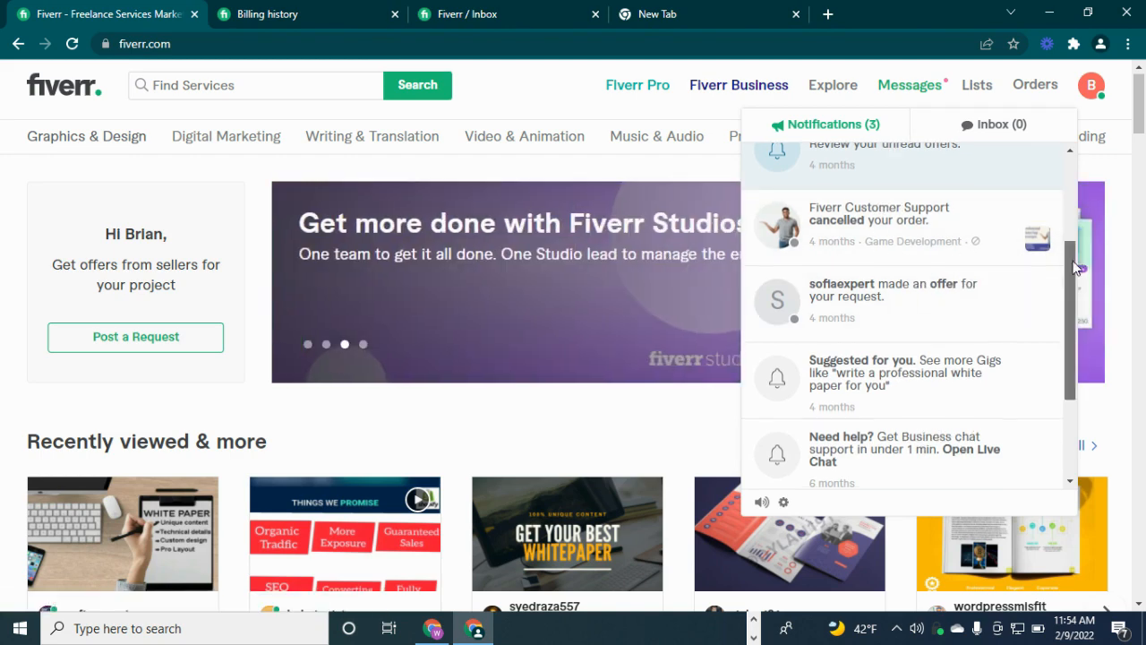
pyautogui.moveTo(1069, 260); pyautogui.dragTo(1060, 289)
pyautogui.click(1096, 99)
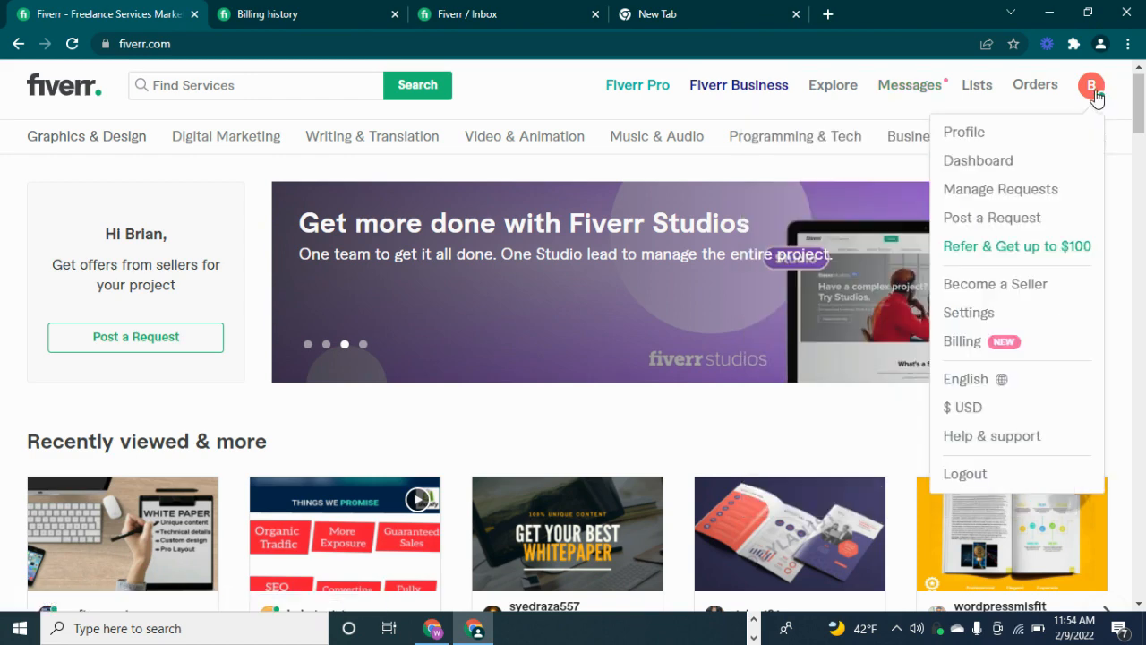
pyautogui.click(980, 137)
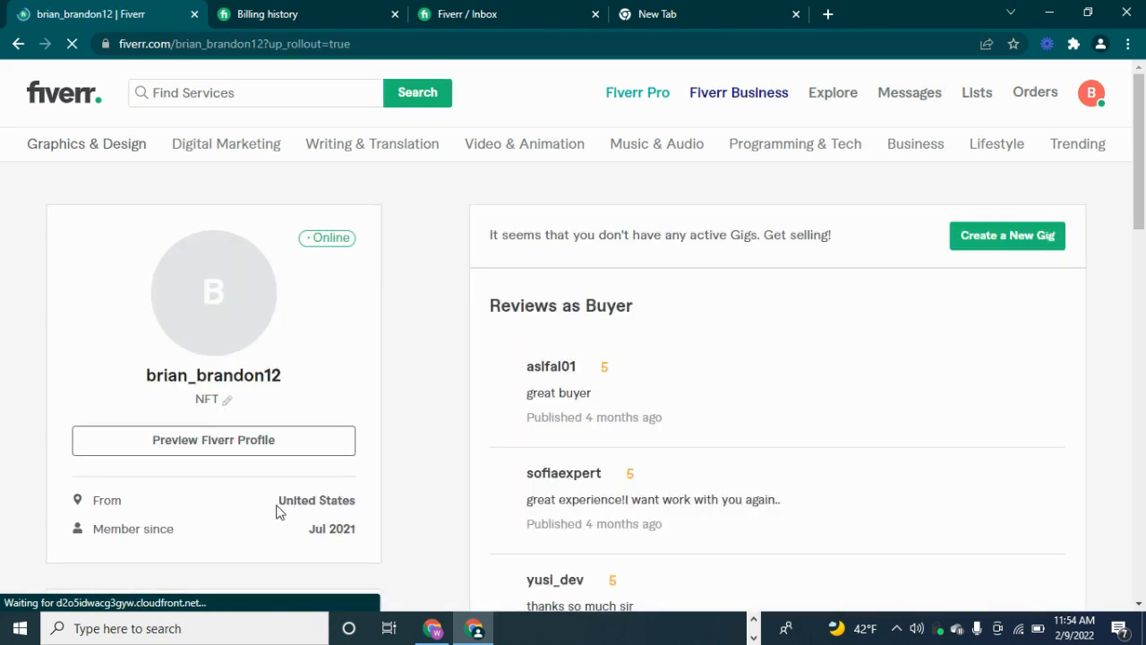
# Scroll the profile, then open the inbox conversation holding the seller's $10 whitepaper offer
pyautogui.moveTo(277, 503); pyautogui.dragTo(361, 502)
pyautogui.click(709, 410)
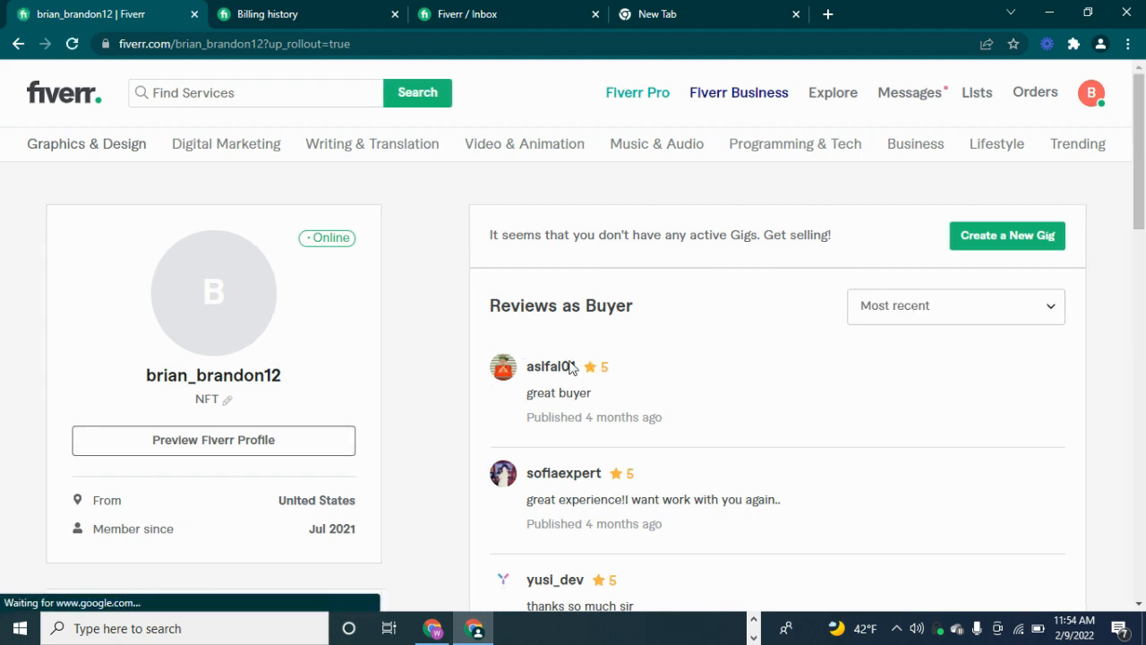
pyautogui.moveTo(1144, 211); pyautogui.dragTo(1144, 266)
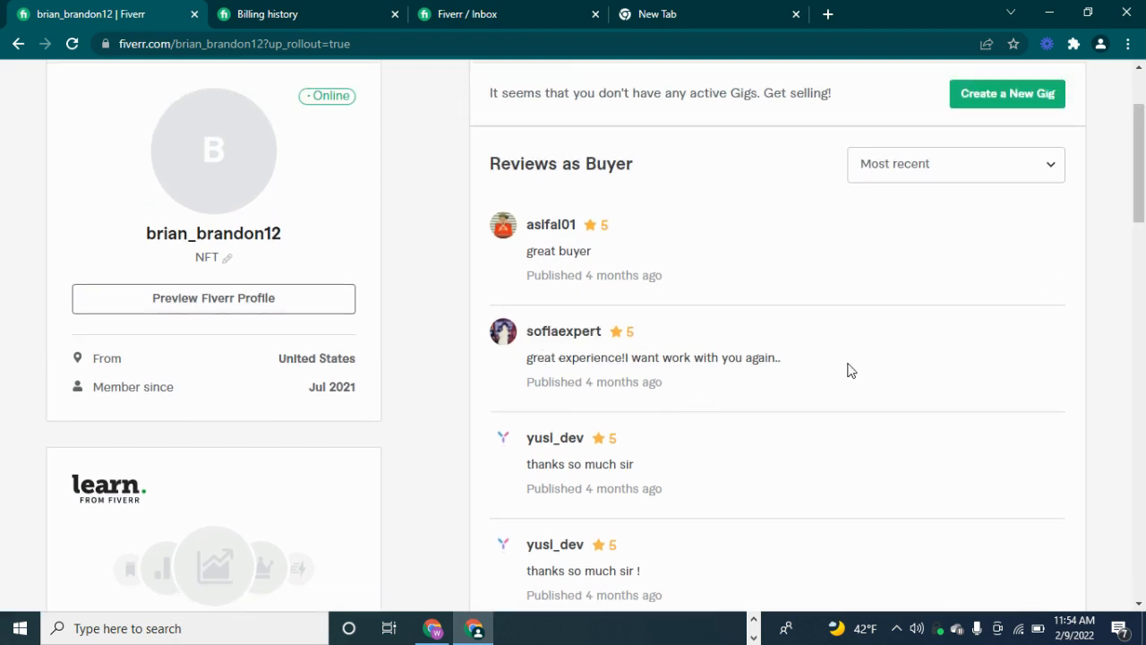
pyautogui.moveTo(1145, 160); pyautogui.dragTo(1143, 122)
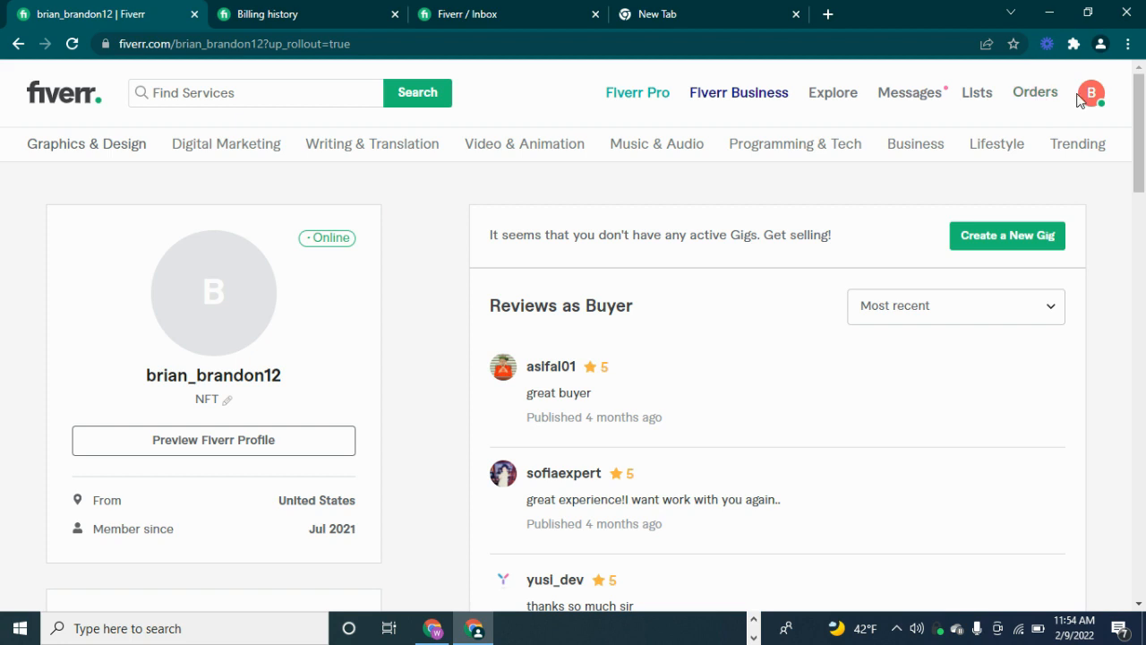
pyautogui.click(486, 9)
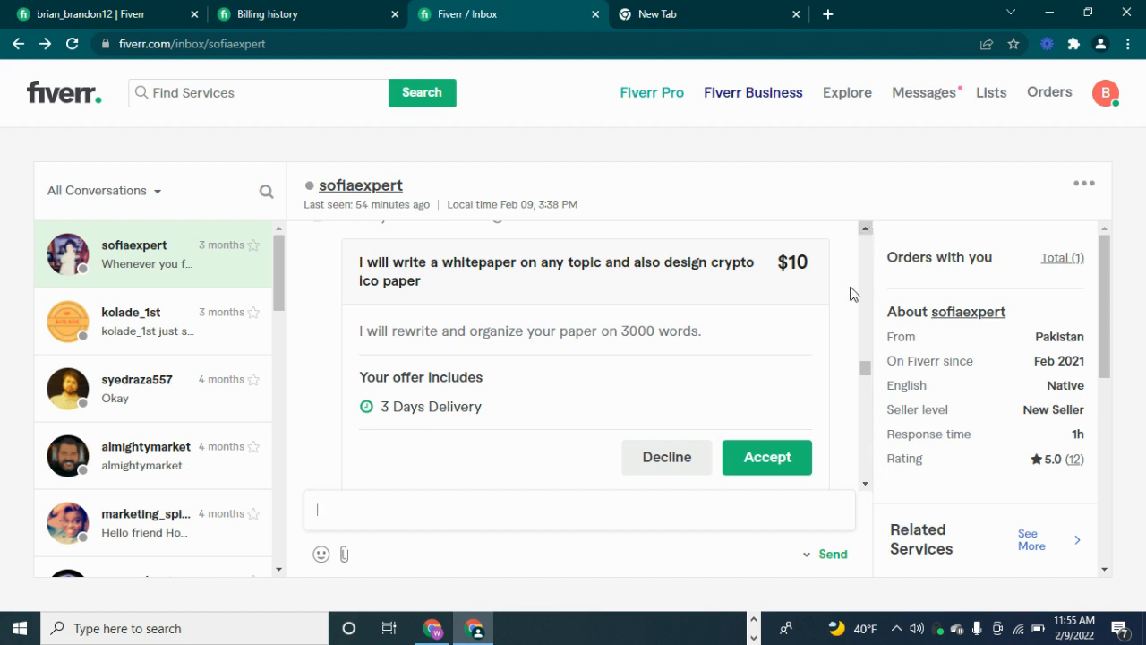
# Accept the seller's $10 whitepaper custom offer to reach the $12.55 Secure Checkout
pyautogui.click(767, 461)
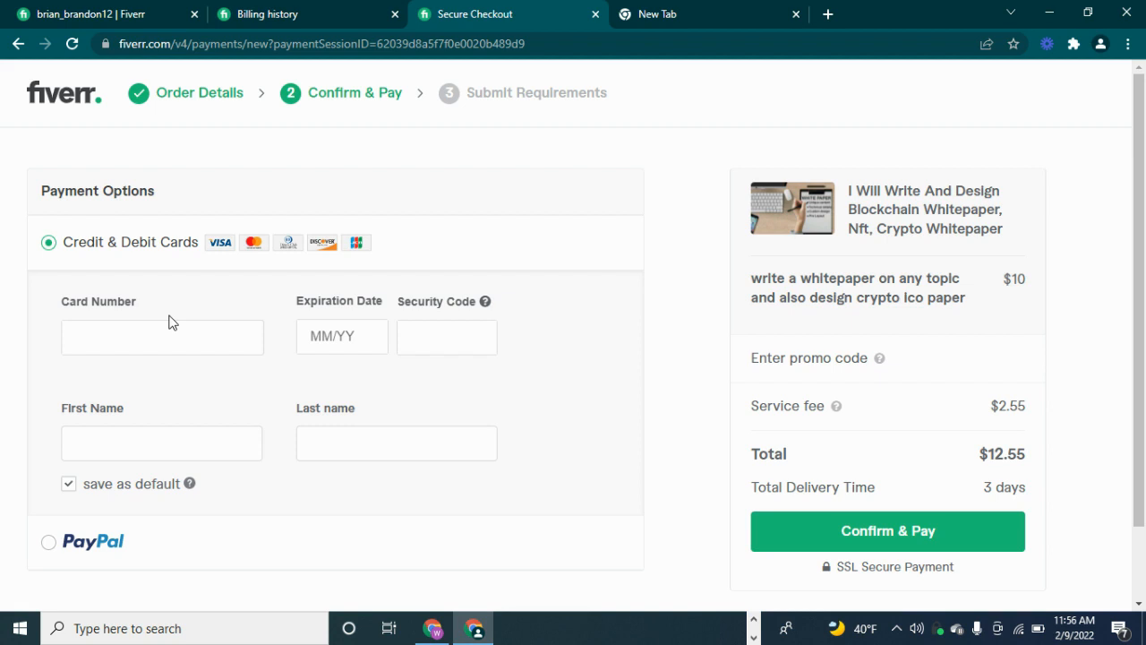
# Try the card number and first-name fields, then choose PayPal as the payment method
pyautogui.click(120, 341)
pyautogui.click(151, 450)
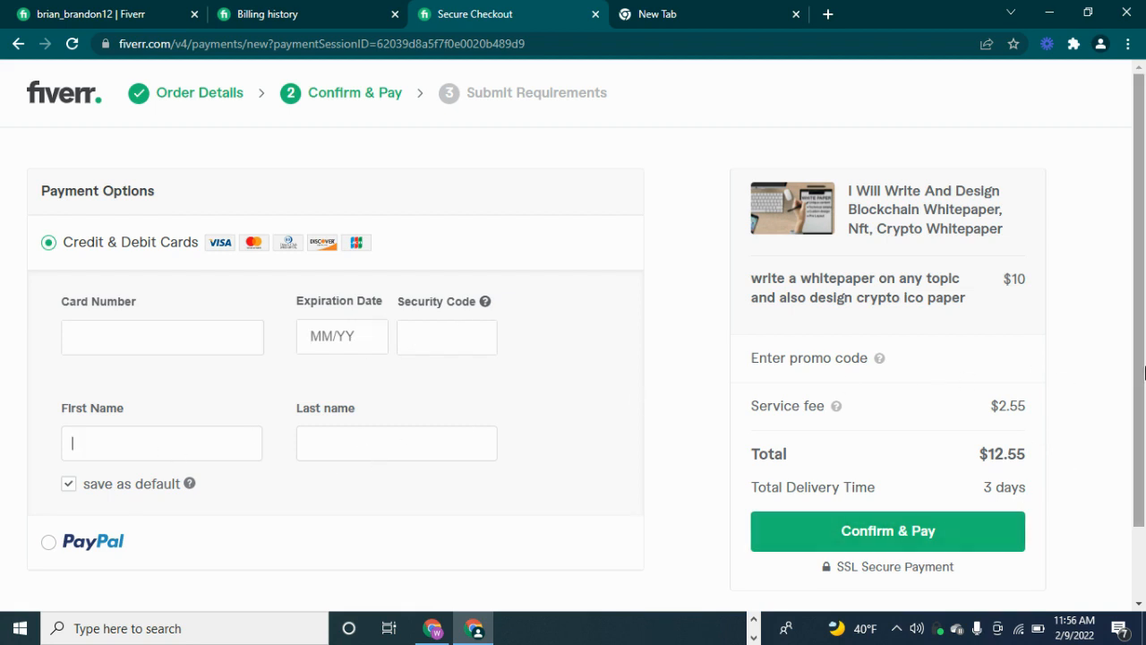
pyautogui.scroll(-1, 1145, 372)
pyautogui.scroll(1, 1145, 308)
pyautogui.click(49, 543)
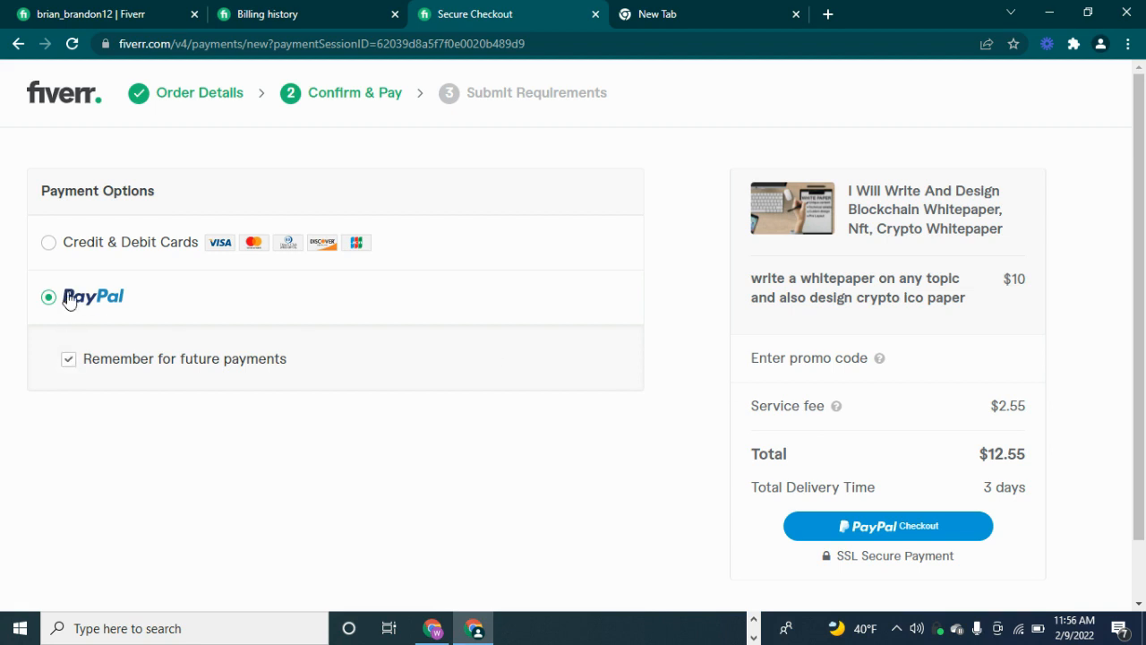
# Switch the checkout payment method back to Credit & Debit Cards
pyautogui.click(49, 245)
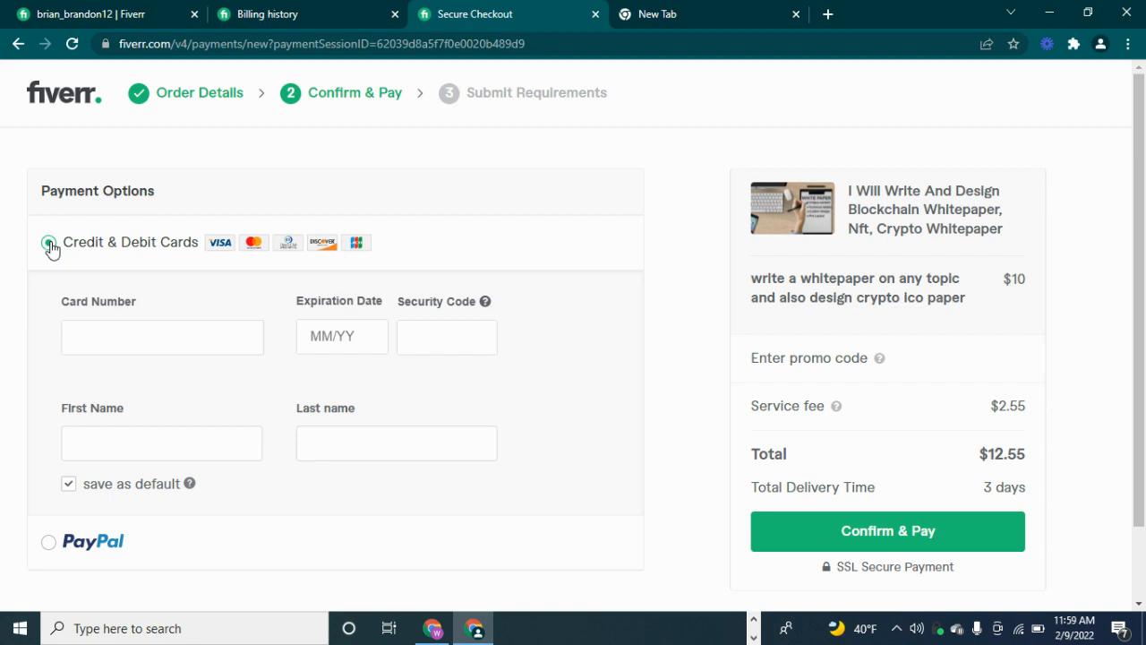
# Glance at the profile, view the $12.55 Confirm & Pay page, then minimize the browser
pyautogui.click(105, 10)
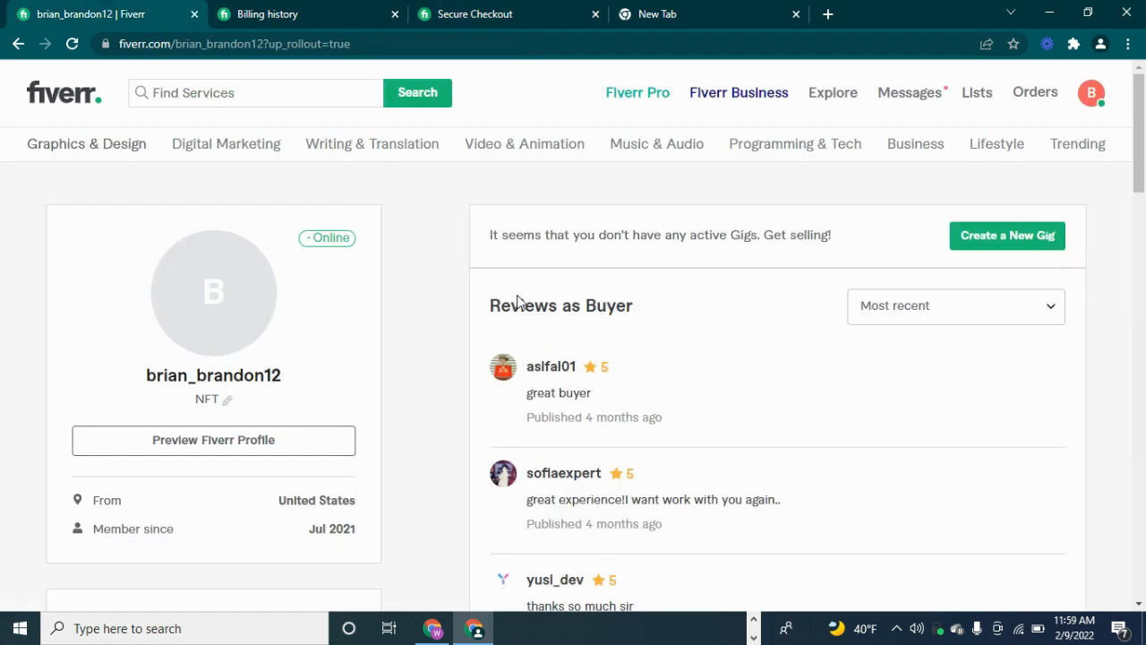
pyautogui.moveTo(1139, 160); pyautogui.dragTo(1140, 134)
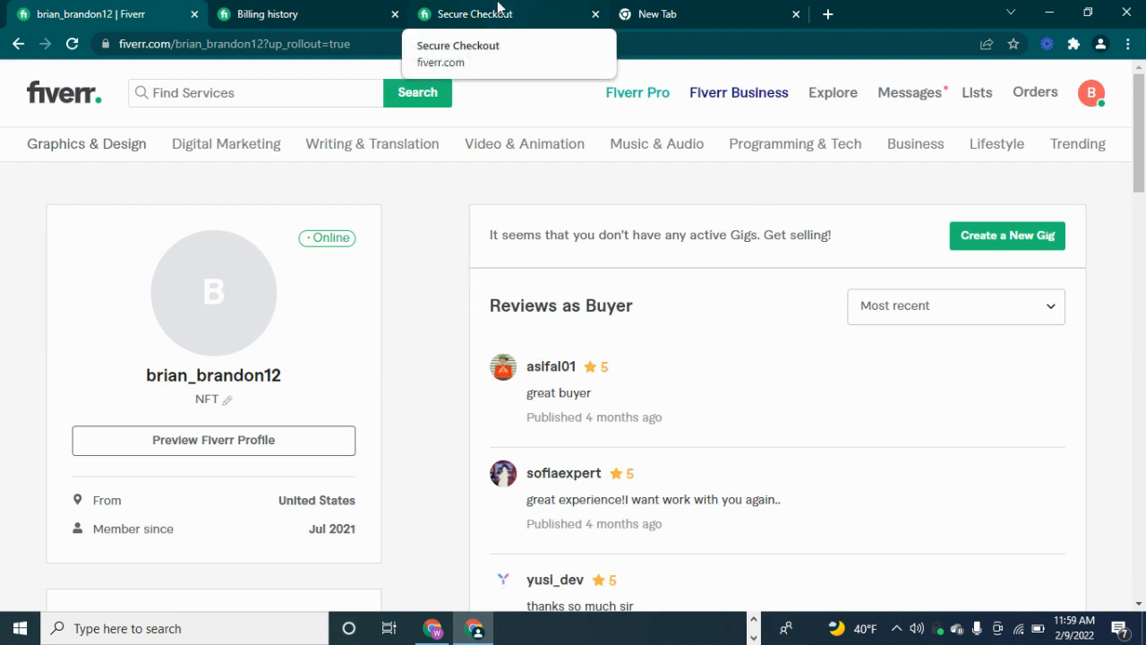
pyautogui.click(498, 7)
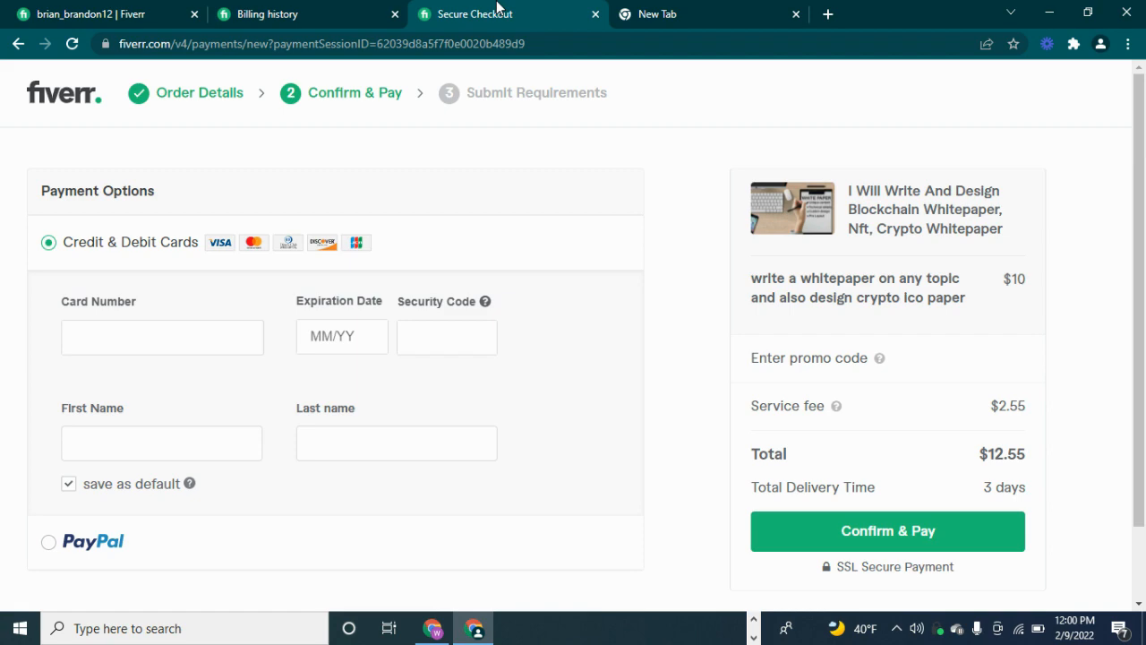
pyautogui.click(1050, 12)
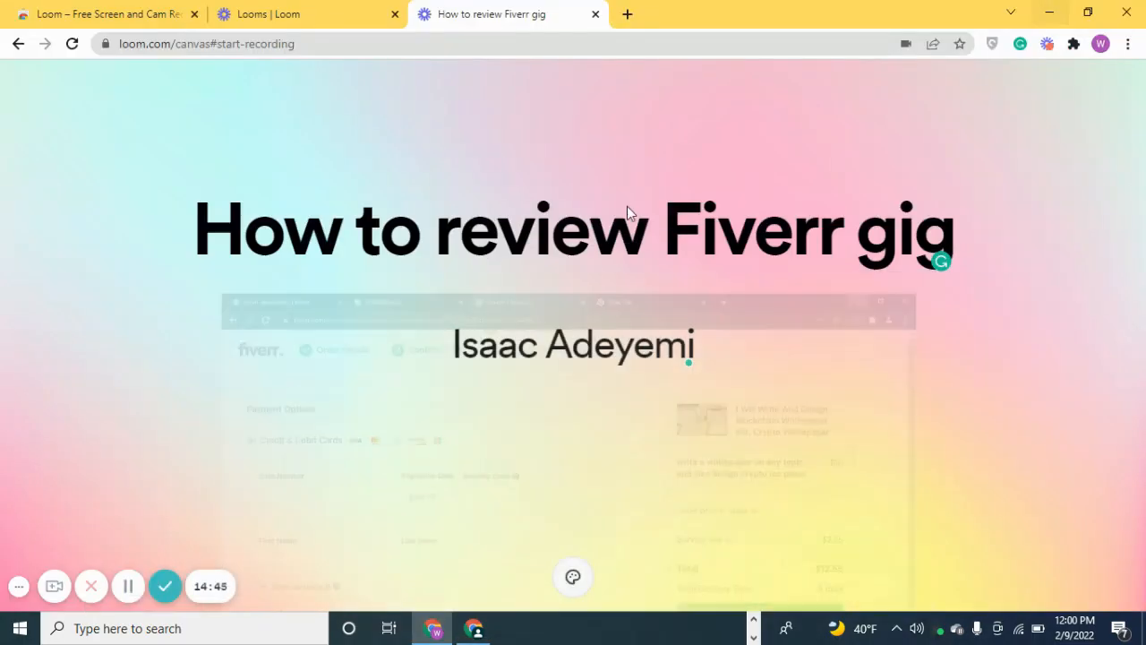